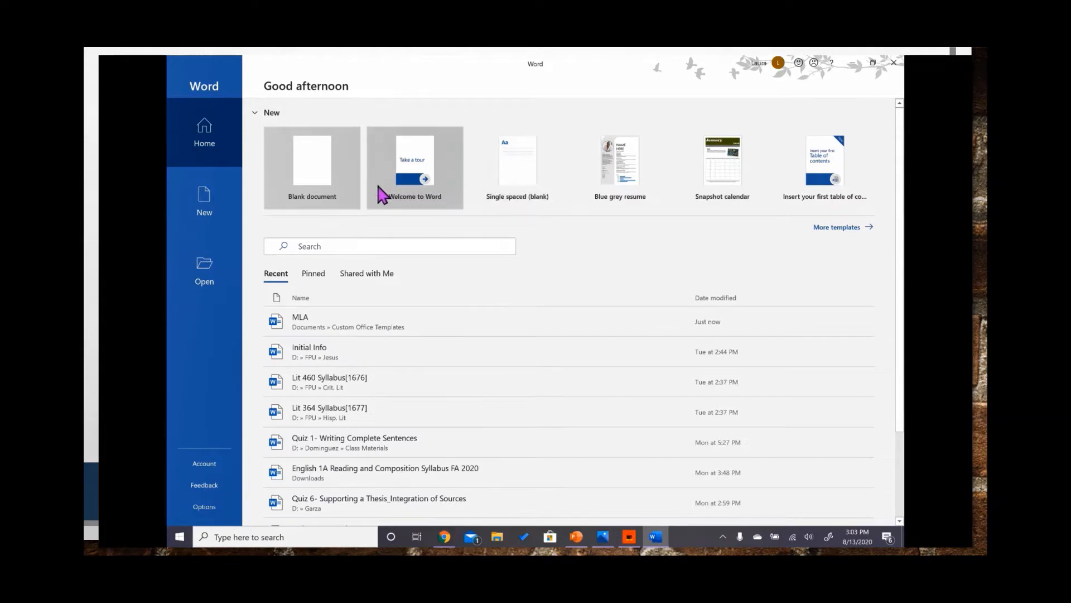
Create a blank document and apply the Normal preset of 1-inch margins on all sides.
click(307, 154)
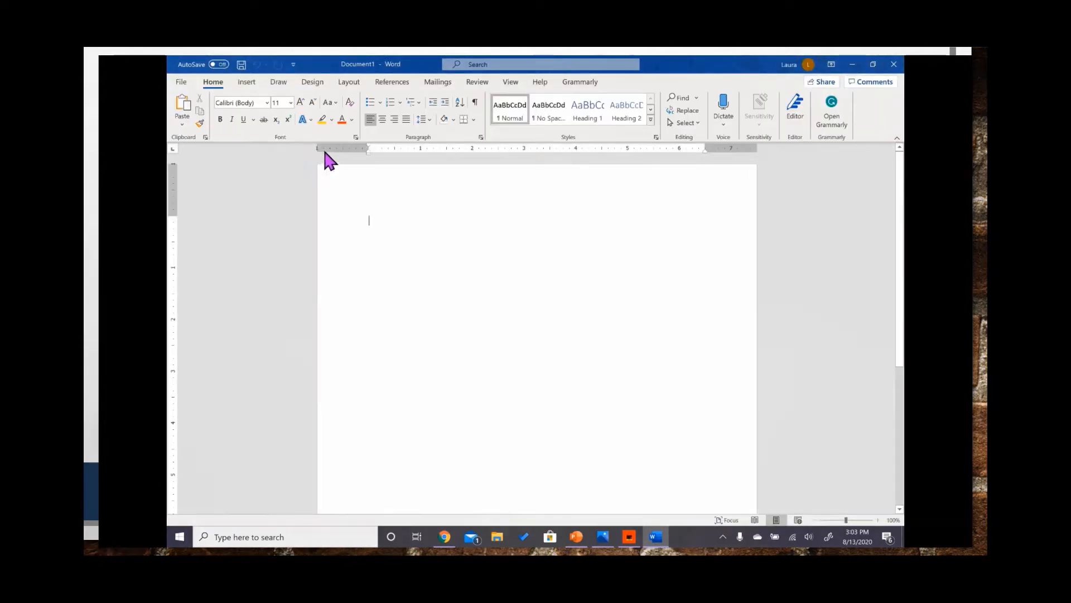
click(360, 82)
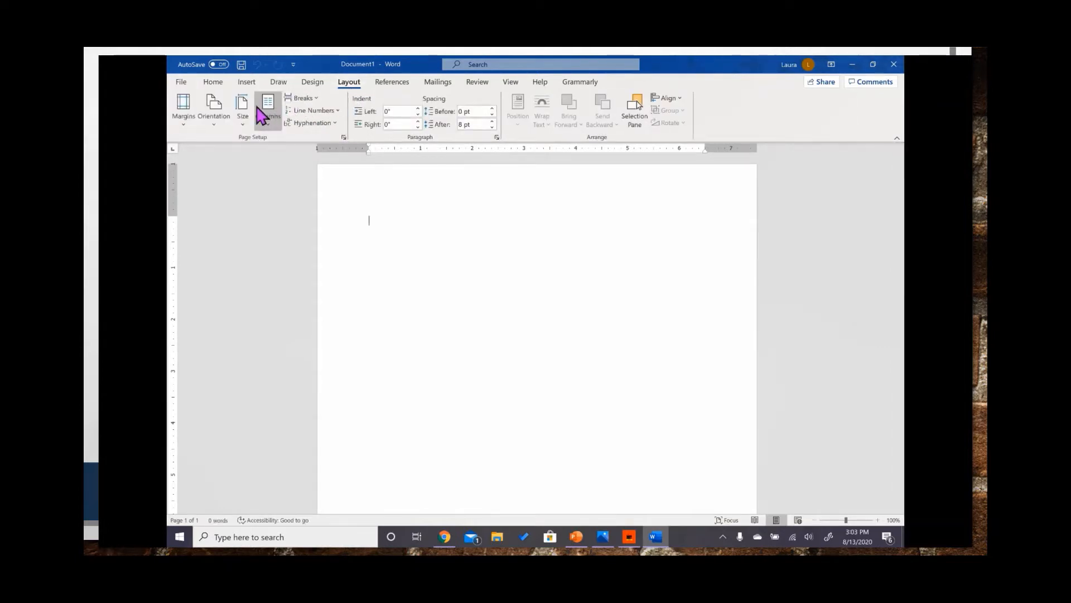
click(184, 107)
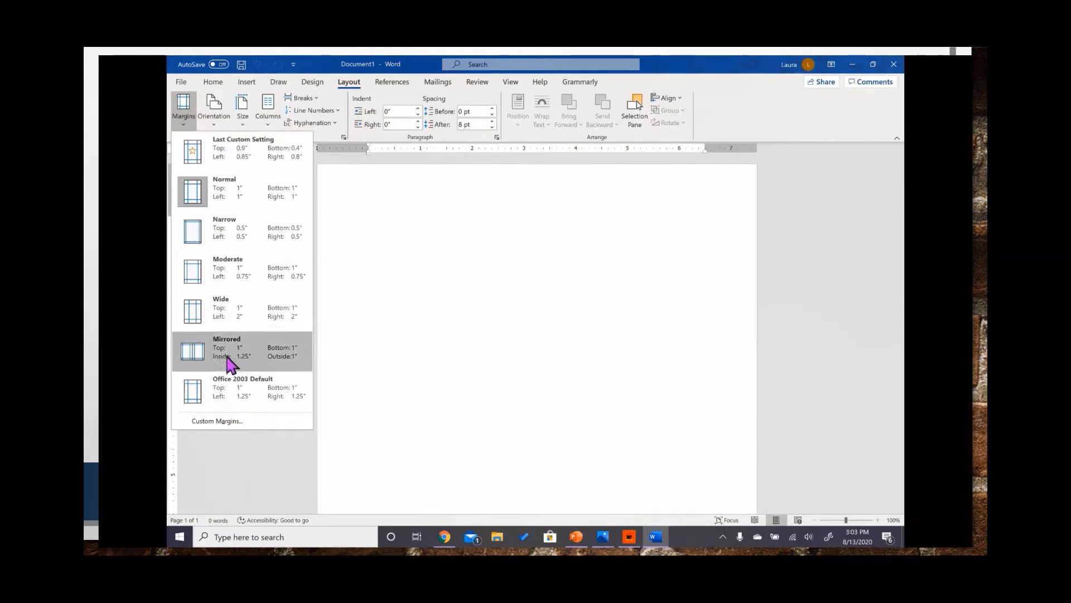
click(241, 203)
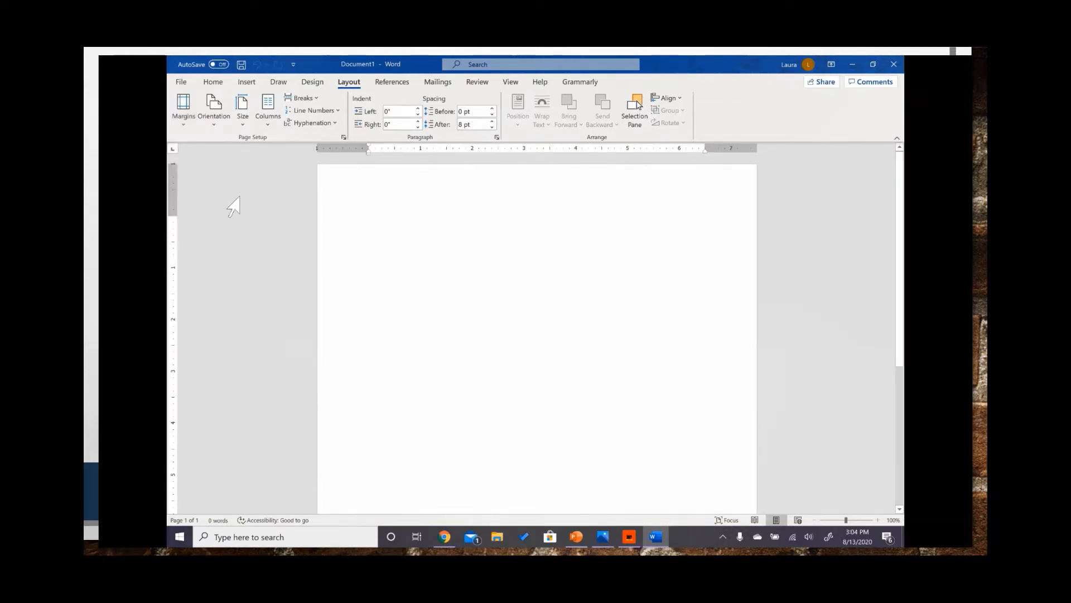
click(219, 84)
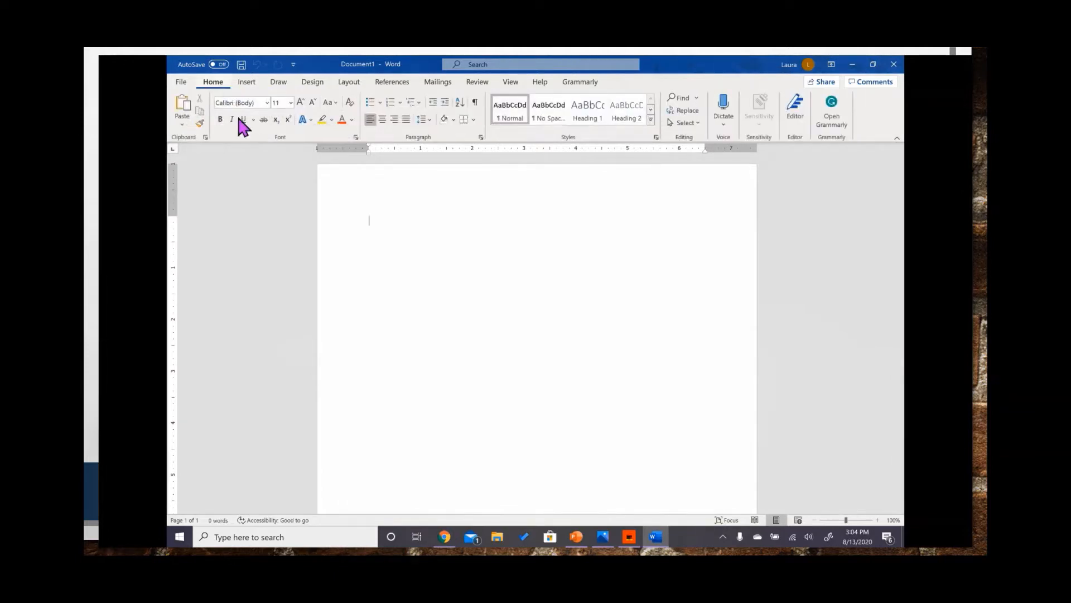
Insert a Plain Number 3 page number at the top right, preceded by the author's surname.
double_click(693, 190)
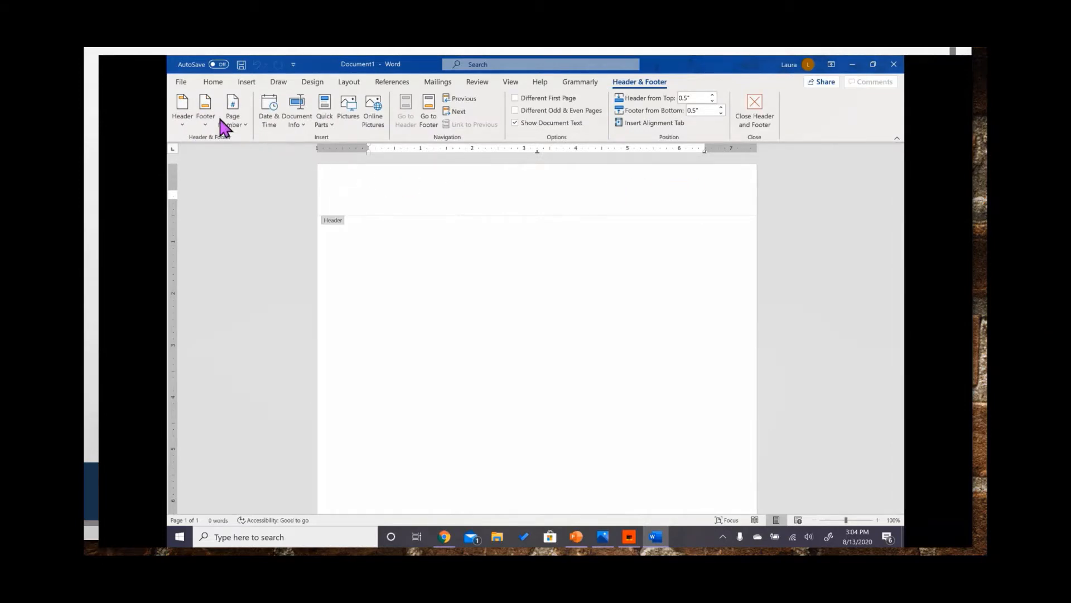
click(235, 116)
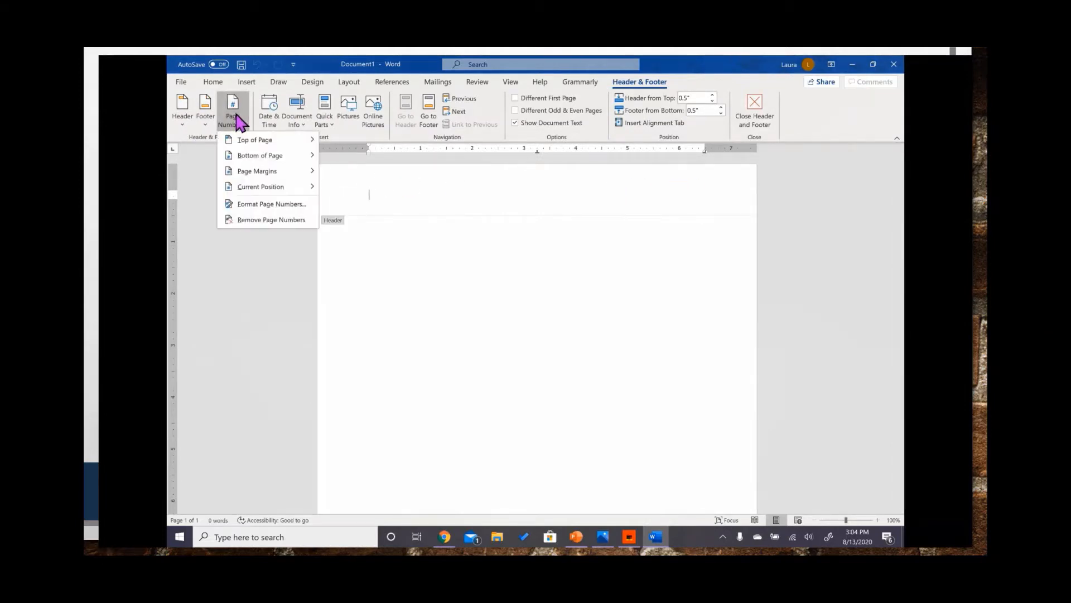
click(294, 140)
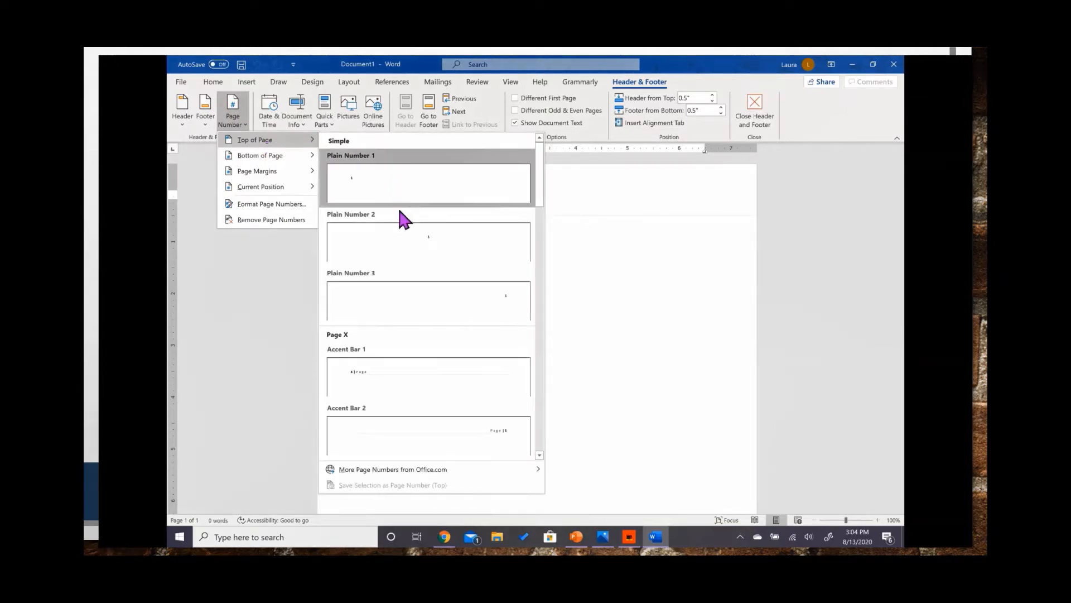
click(401, 310)
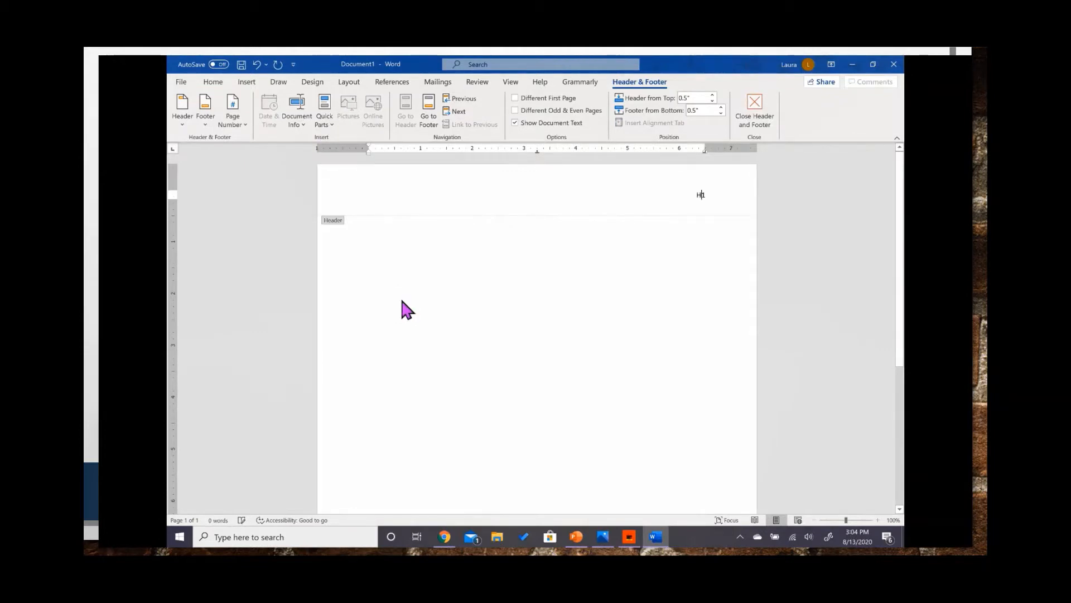
text(Hand)
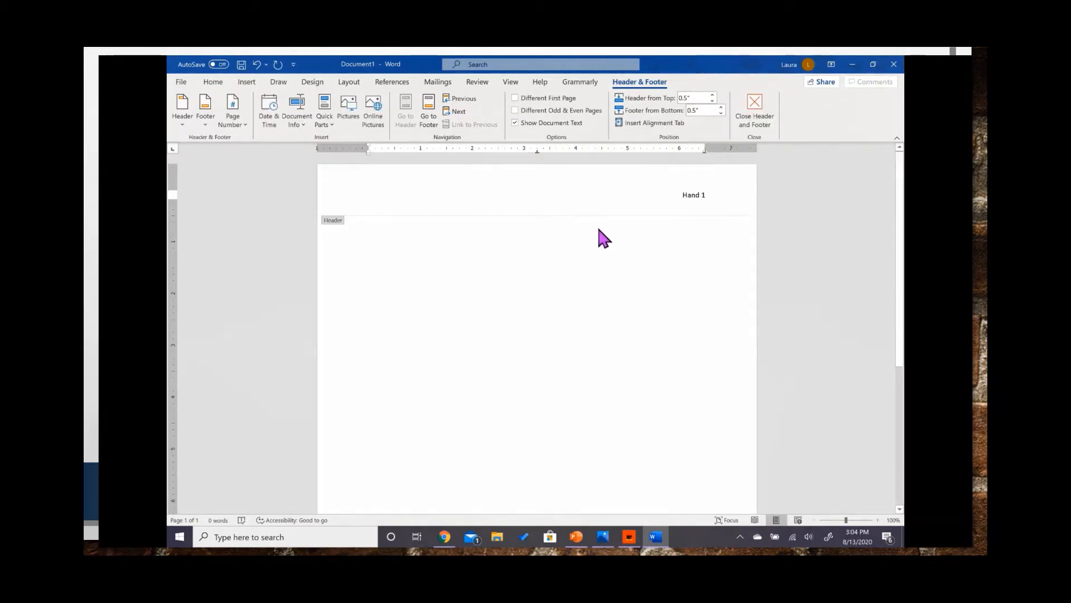
Format the header's surname and page number as Times New Roman 12.
drag(712, 198, 673, 197)
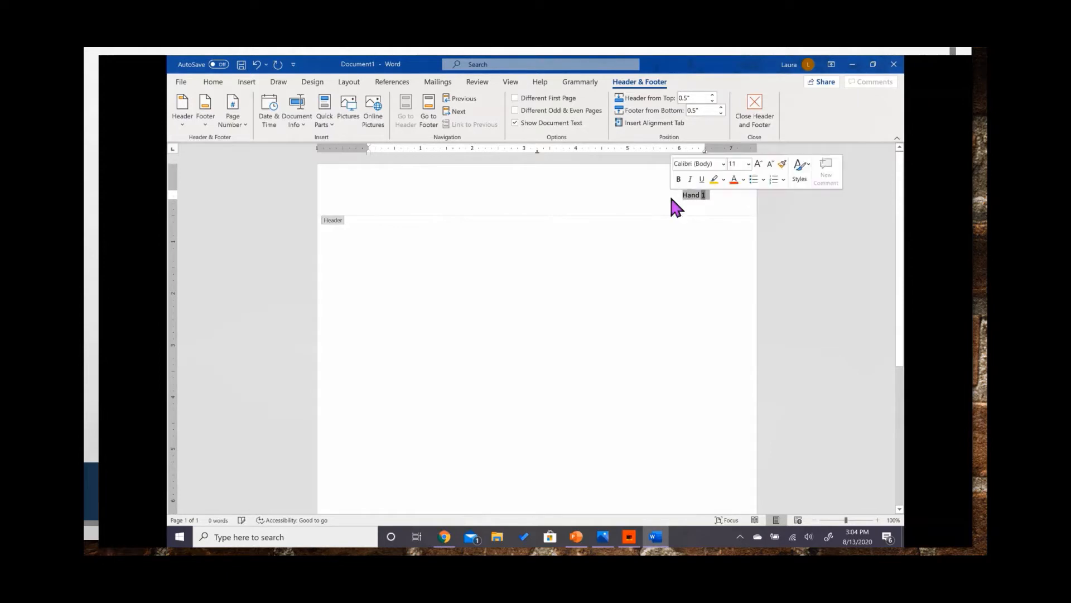
click(724, 165)
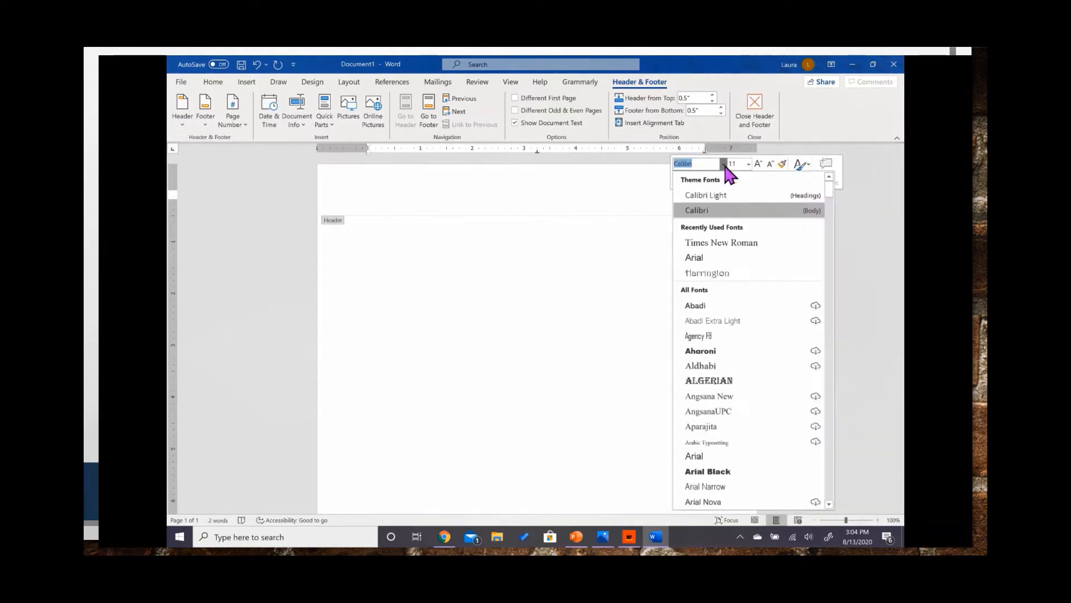
click(726, 246)
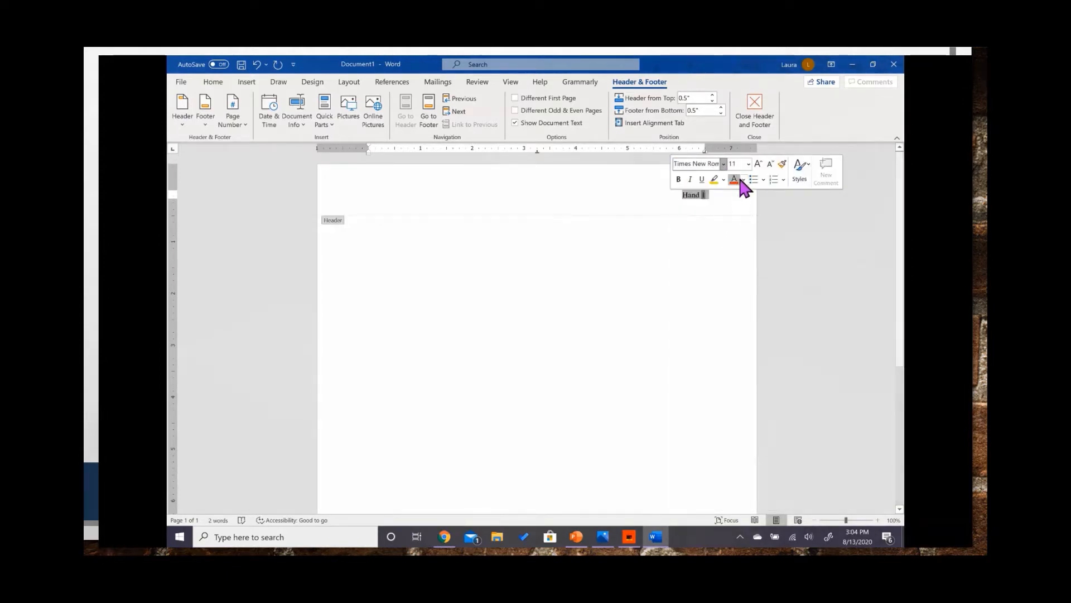
click(749, 164)
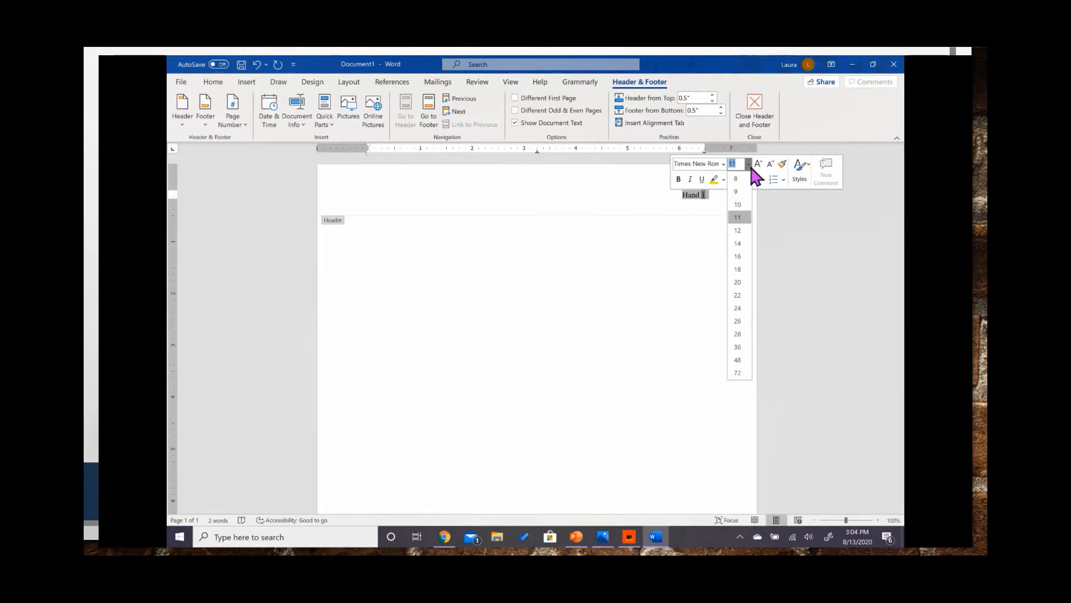
click(741, 231)
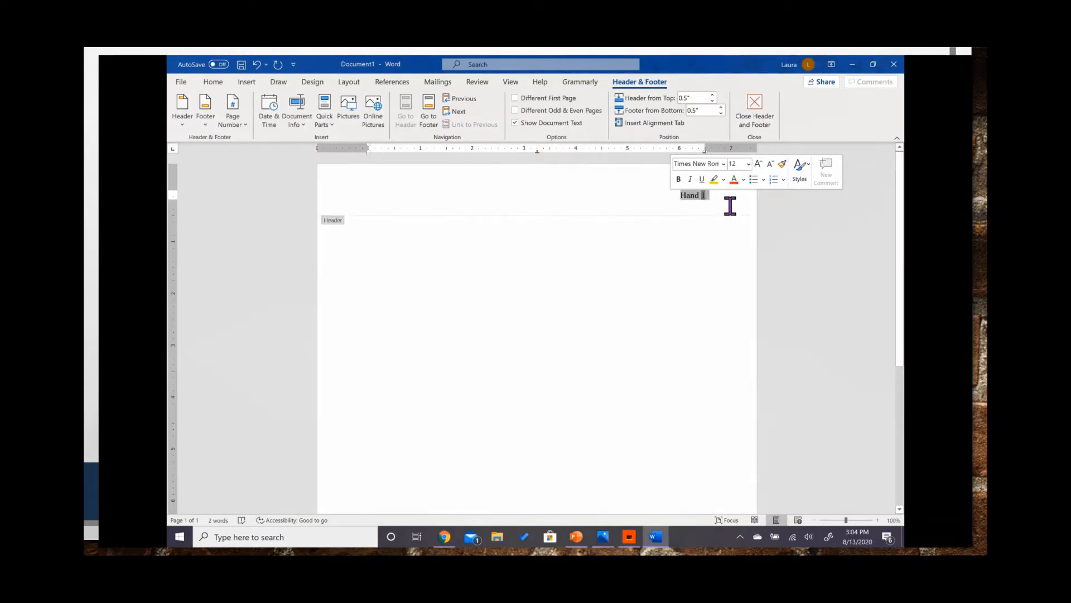
click(666, 202)
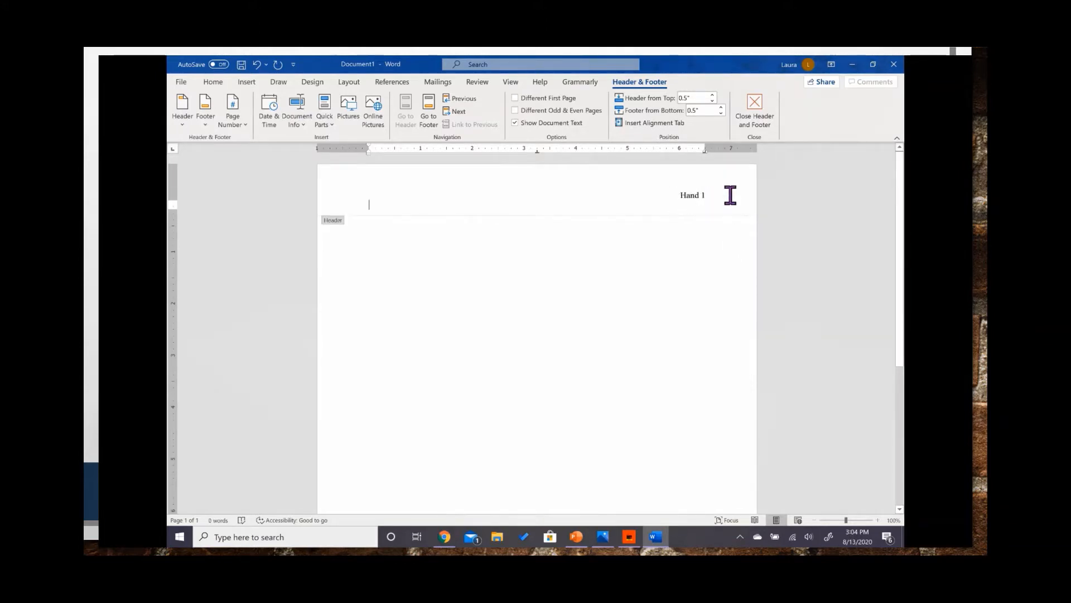
Type the student and instructor names, 'English 1A, MW, 10:00-11:50 (53425)', 13 August 2020, title and body lines.
click(764, 106)
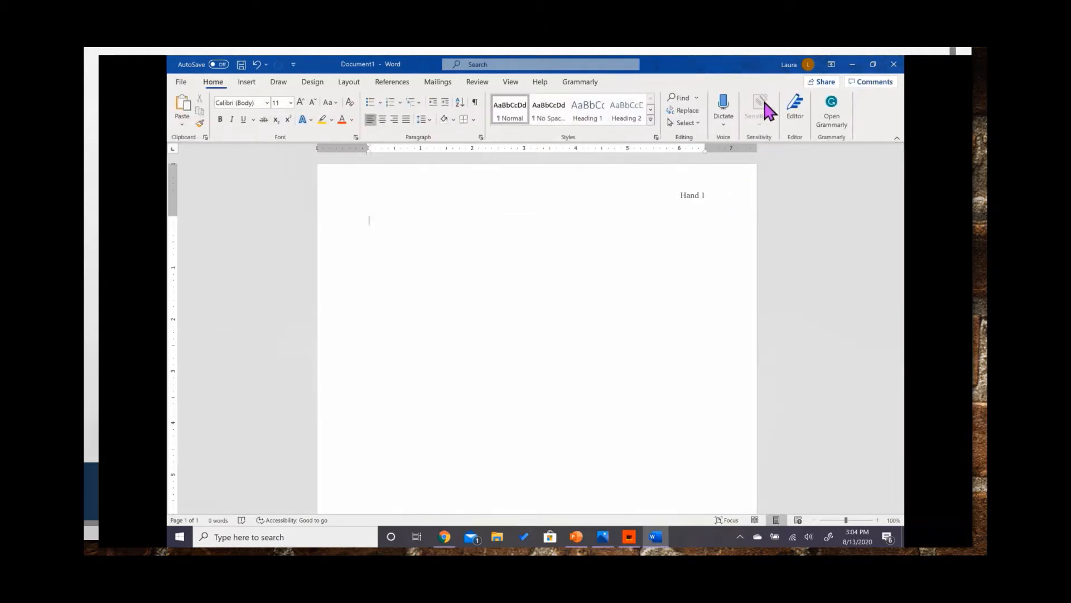
text(L)
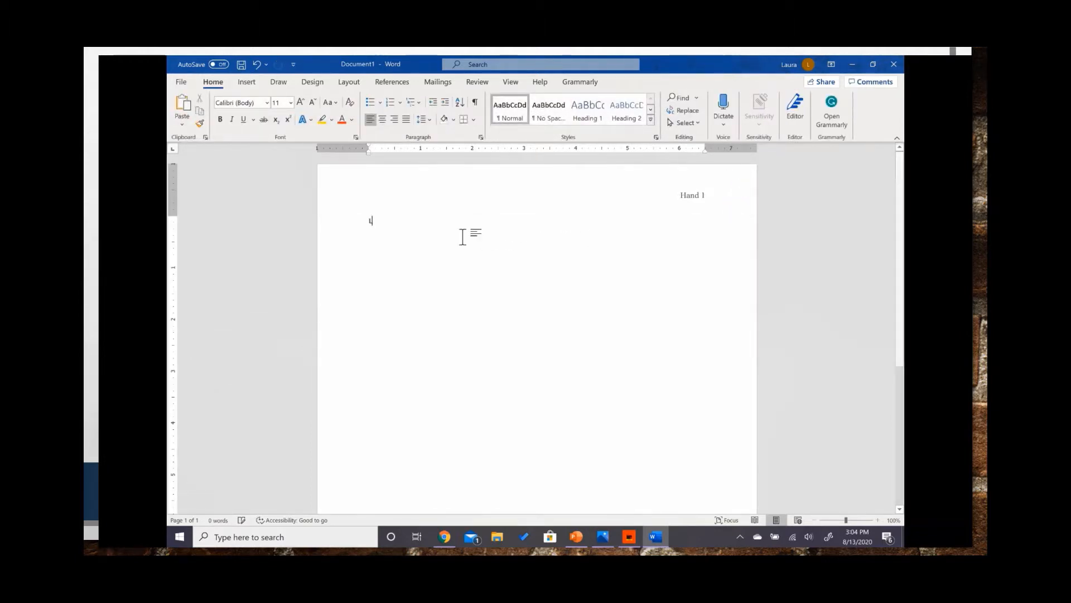
text(aura H)
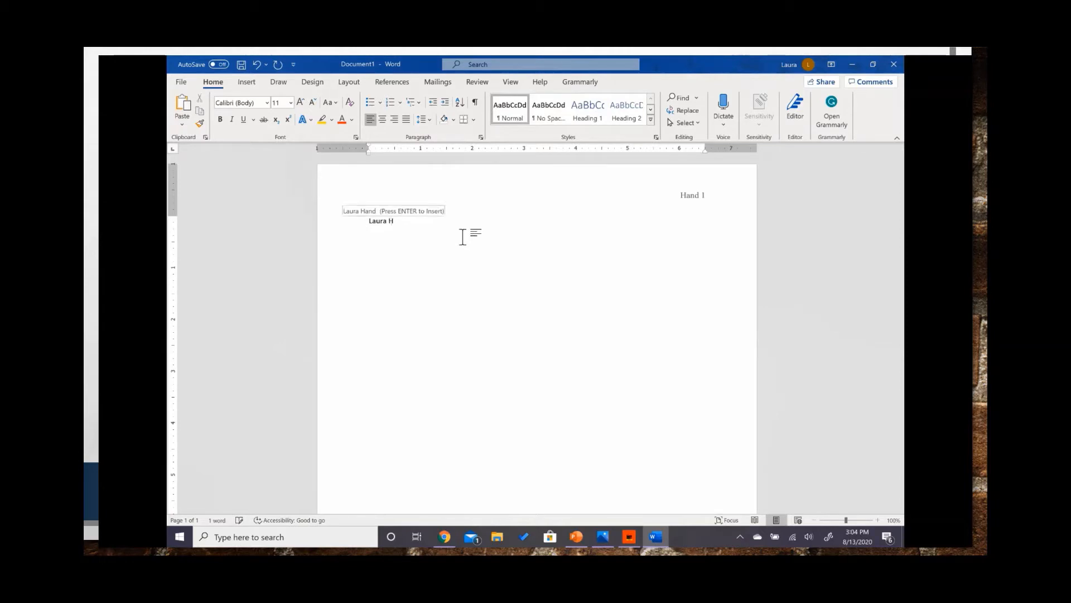
key(Return)
text(P)
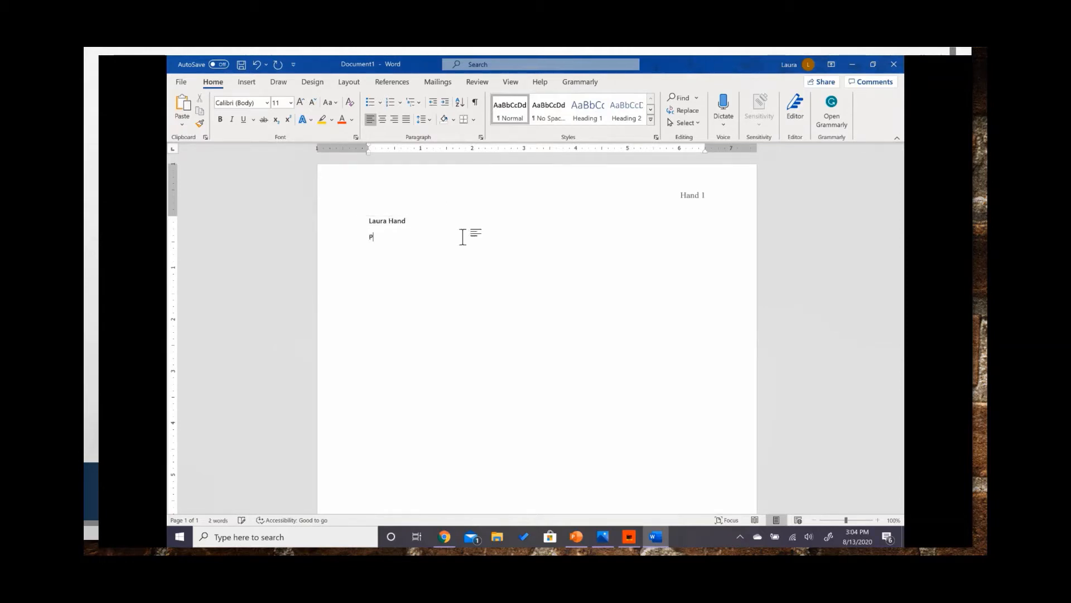
text(rofessor Sm)
text(Er)
text(glish 1)
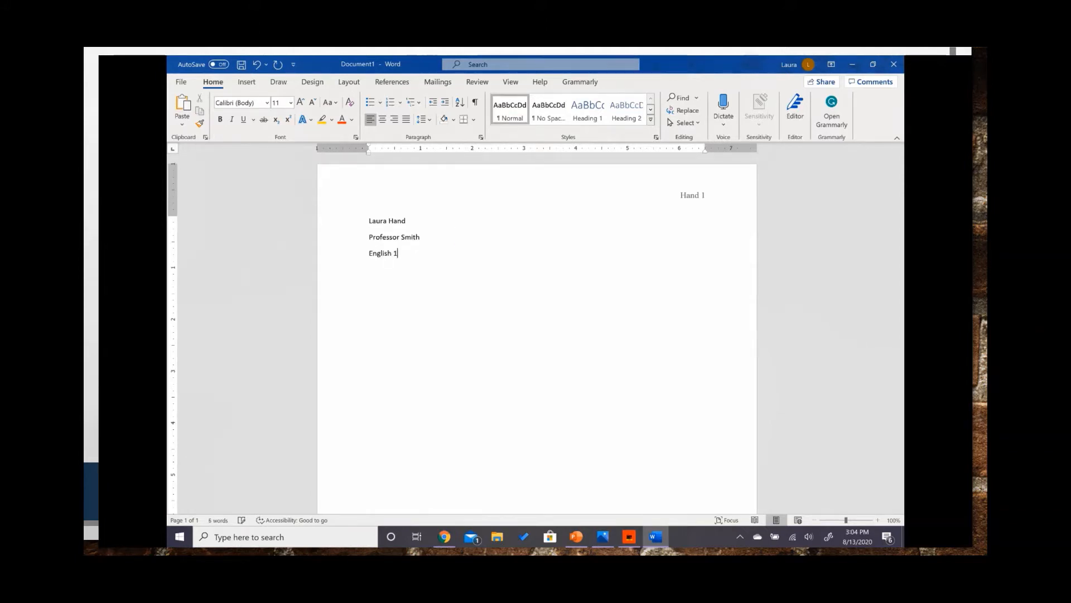
text(A, MW, 10:00-11)
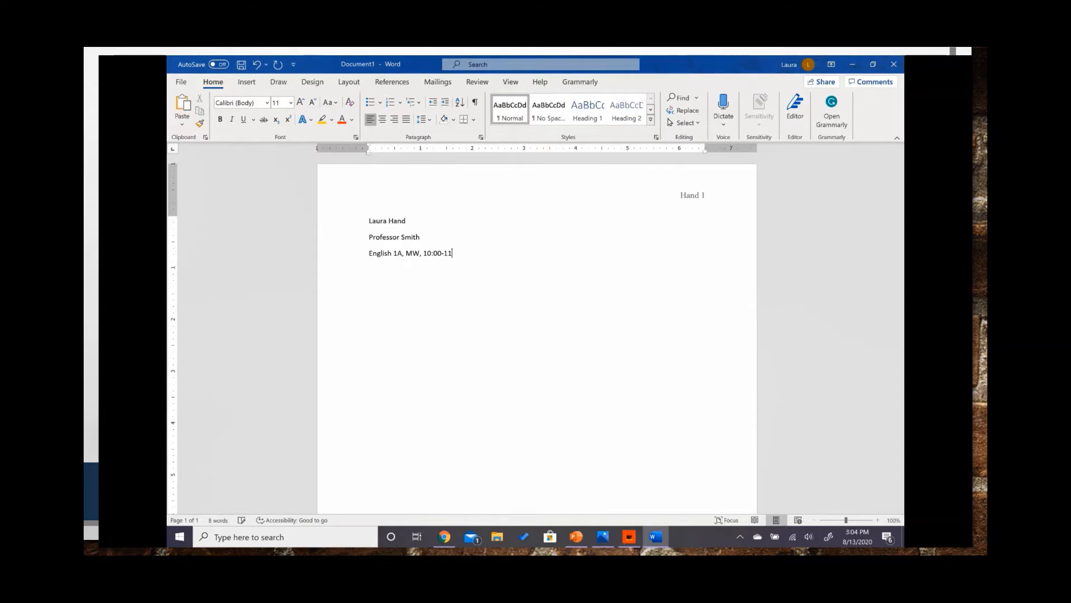
text(:50 (53425))
key(Return)
text(13 A)
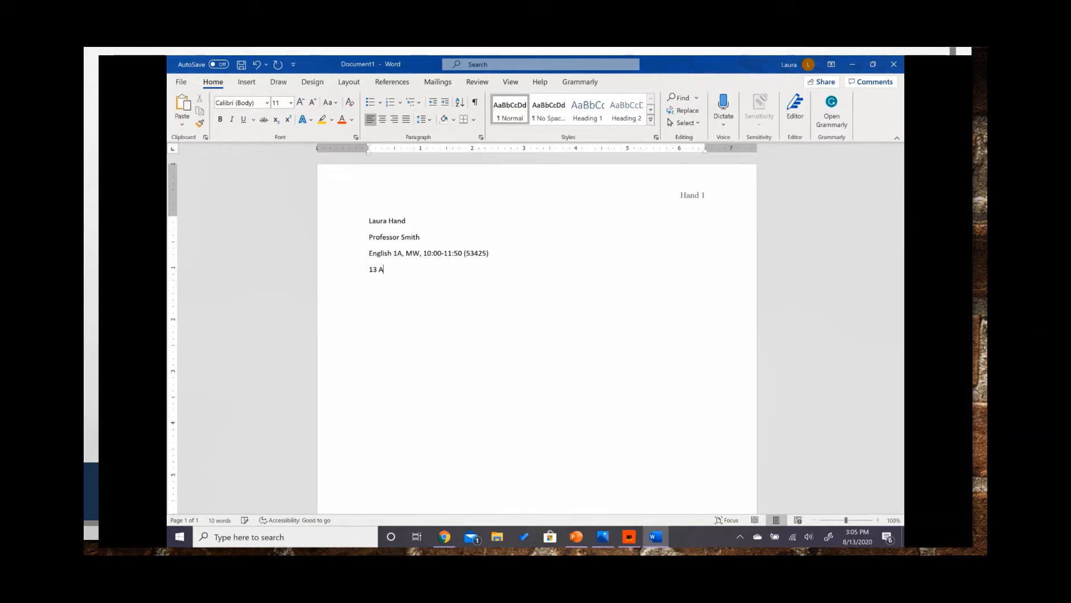
text(ugust 2020 )
text(Title of Assignm)
text(en)
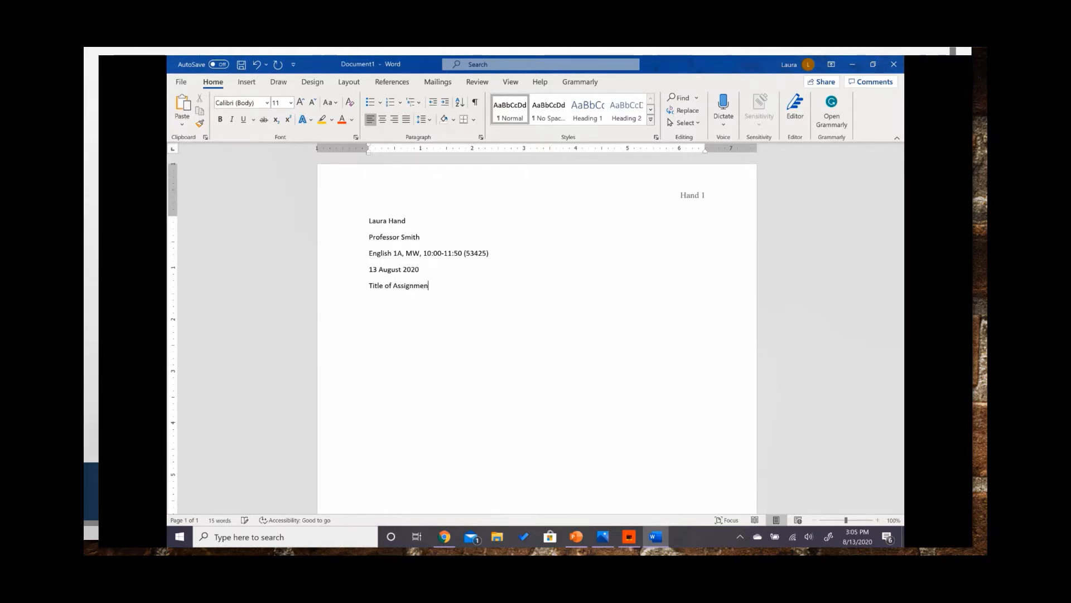
text(t )
text(Body)
text( of the assig)
text(nment beg)
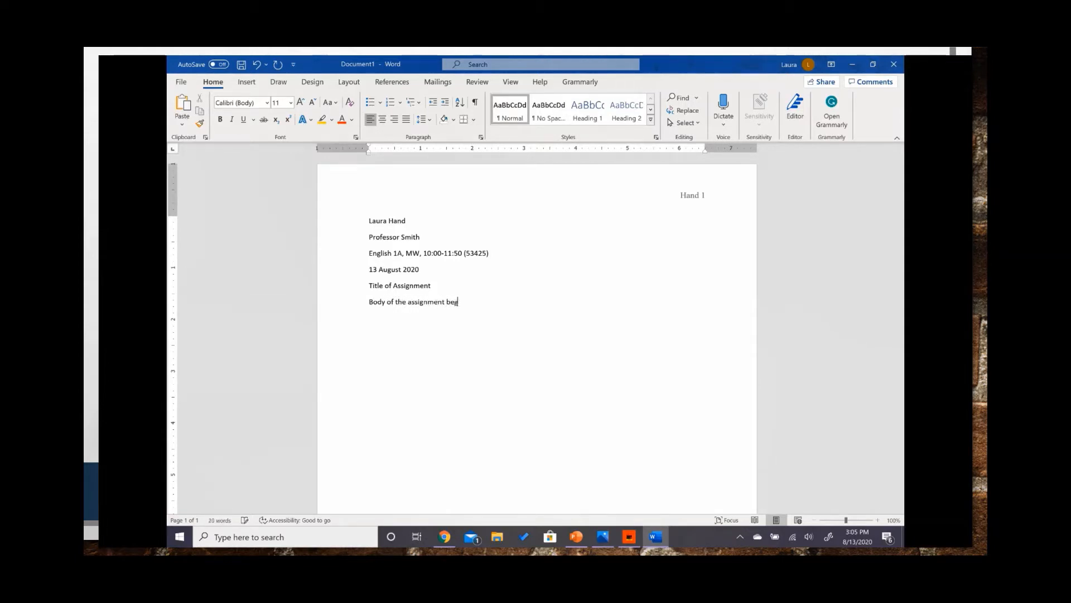
text(ins here…)
Indent the body line with a tab and center the 'Title of Assignment' line.
click(370, 301)
key(Tab)
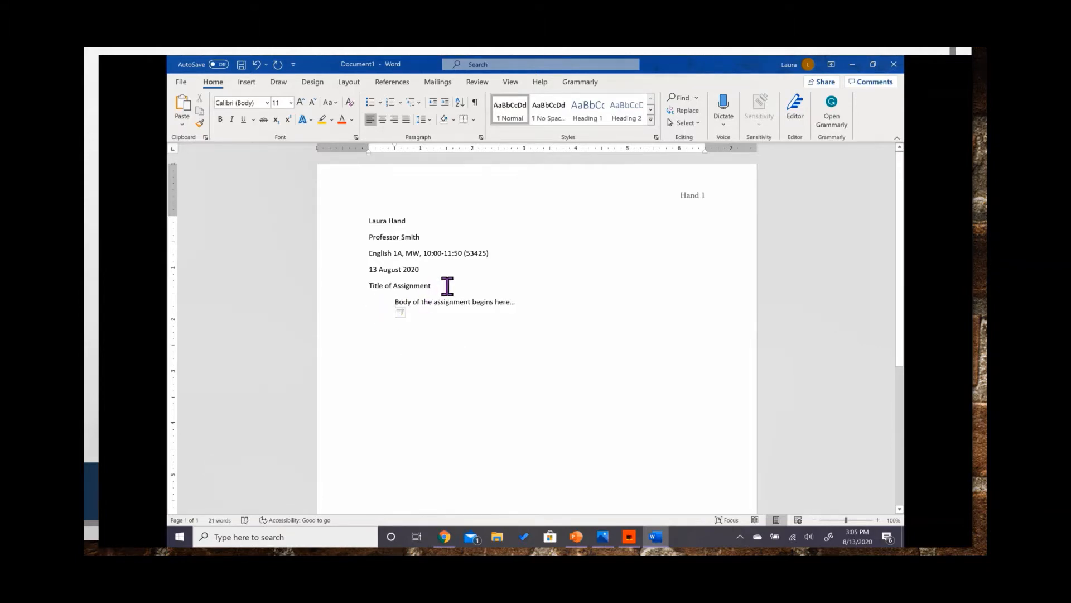
drag(445, 287, 362, 285)
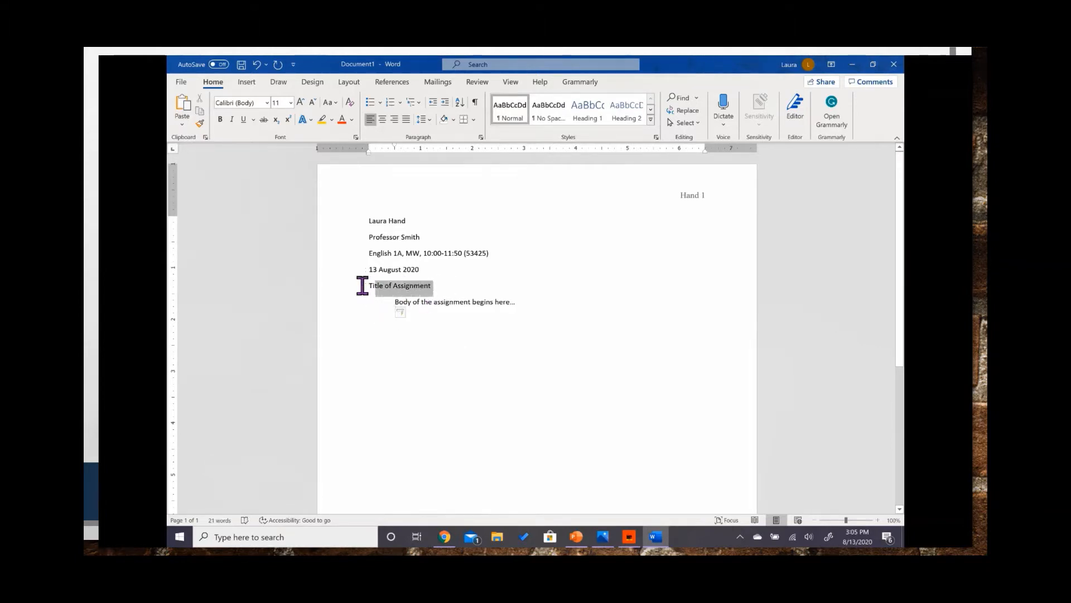
click(383, 120)
click(539, 309)
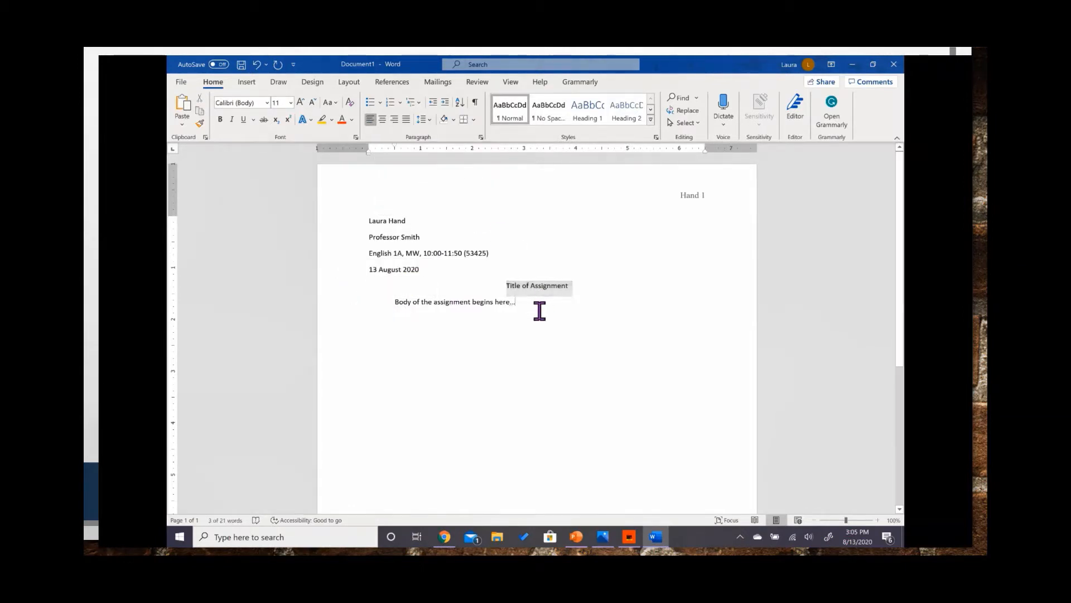
Set all heading and body text to Times New Roman, size 12.
drag(544, 310, 370, 224)
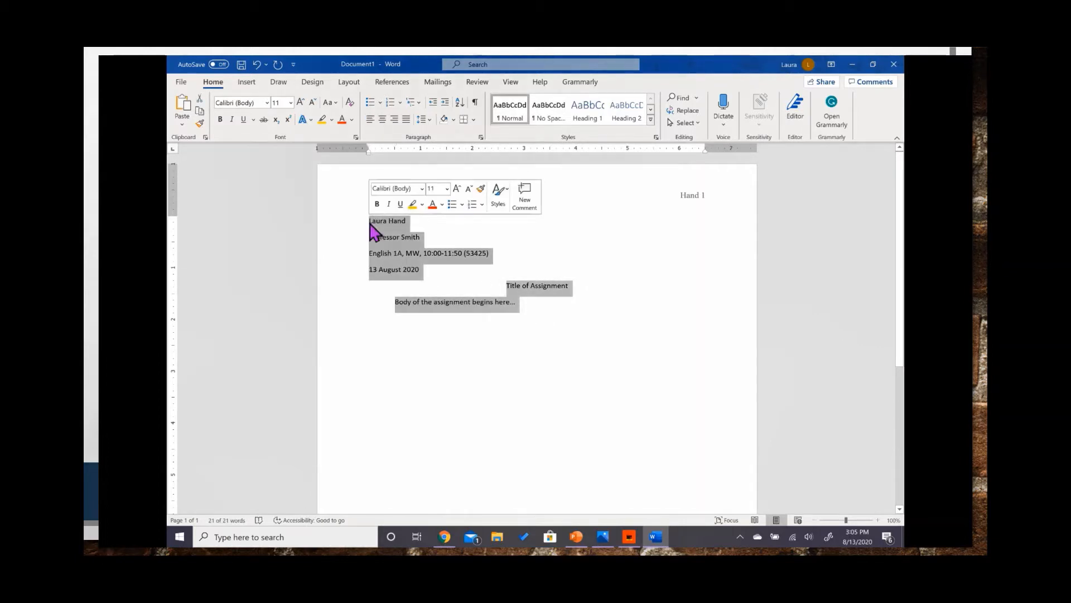
click(422, 189)
click(422, 267)
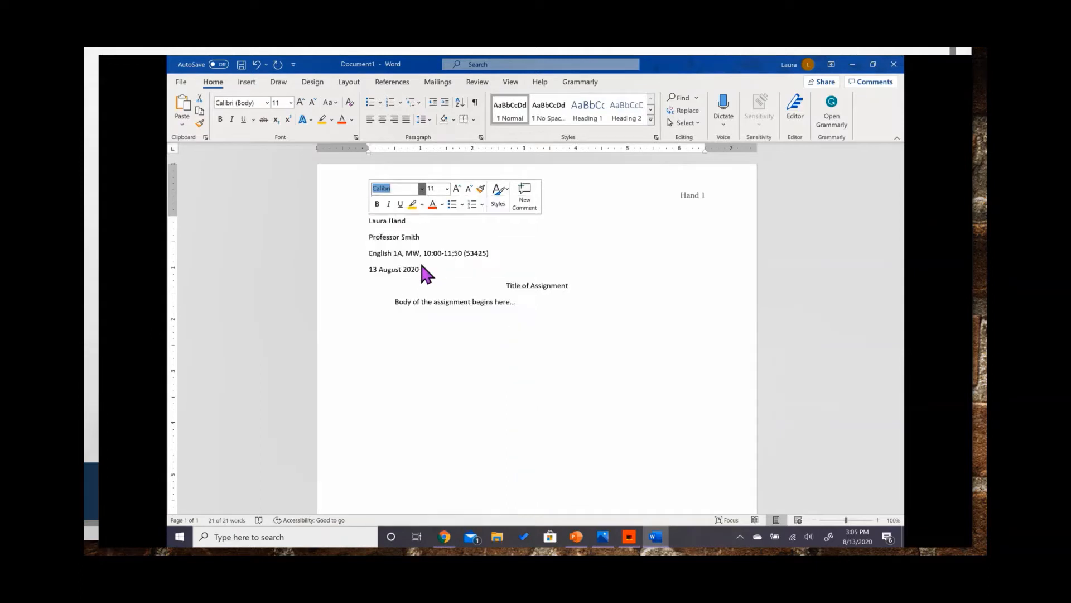
click(447, 189)
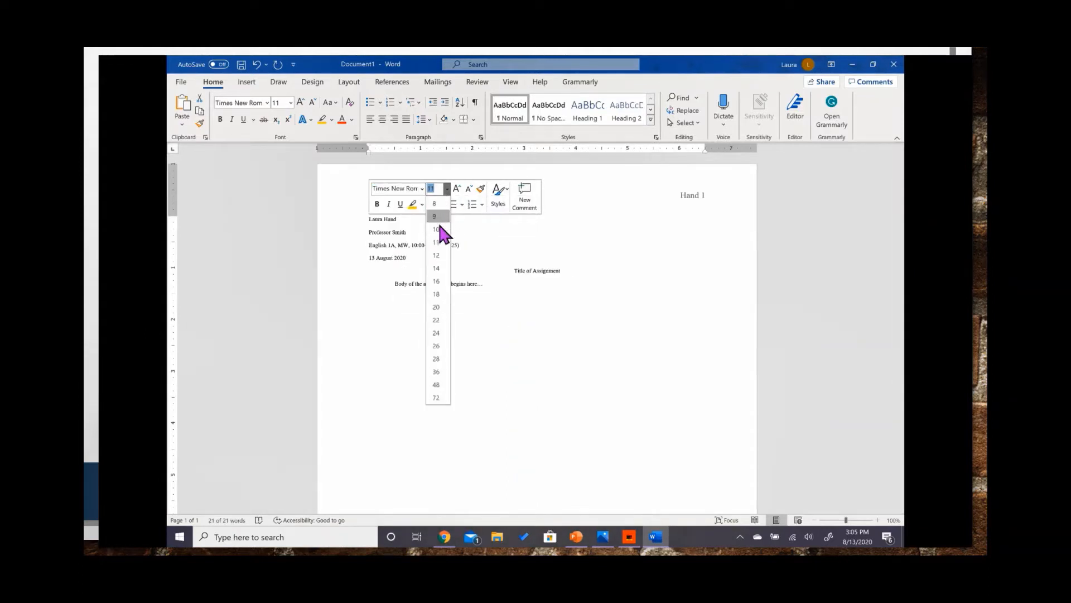
click(436, 255)
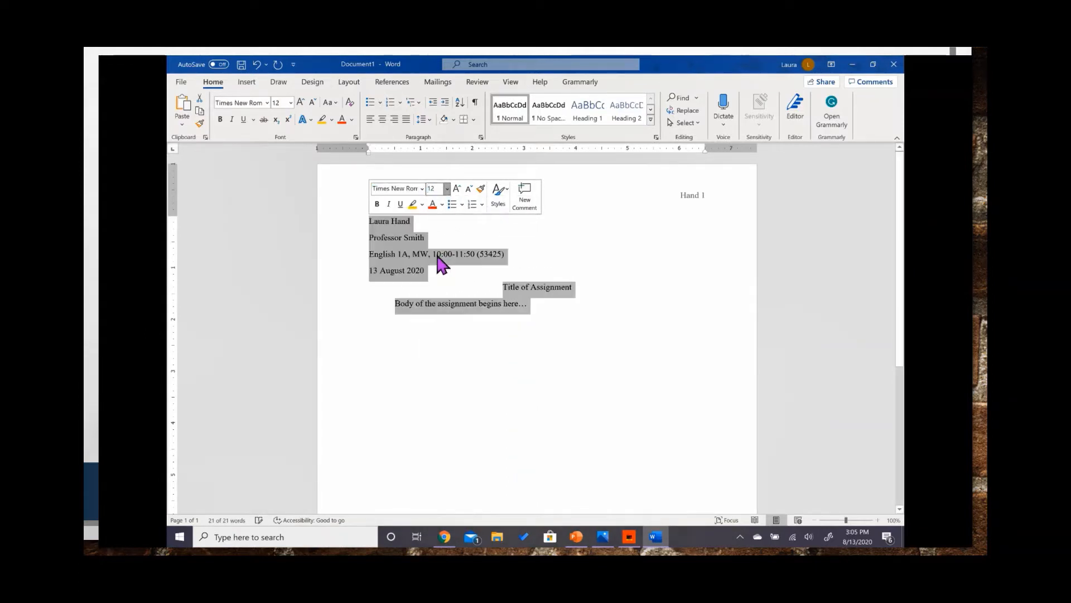
Set Double line spacing with 0 pt after and no space between same-style paragraphs.
click(481, 137)
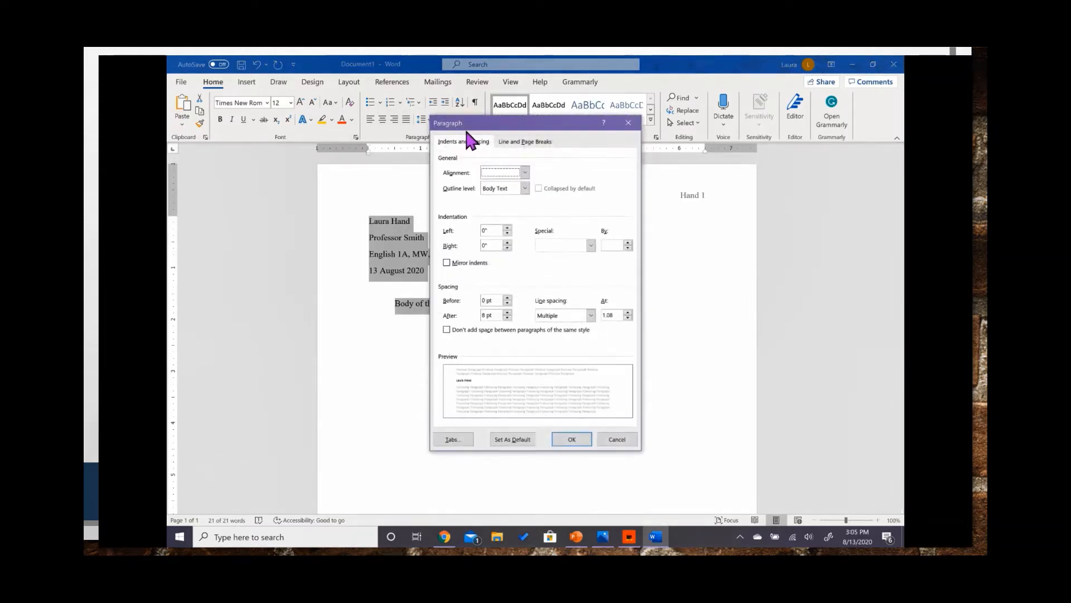
click(507, 318)
click(506, 317)
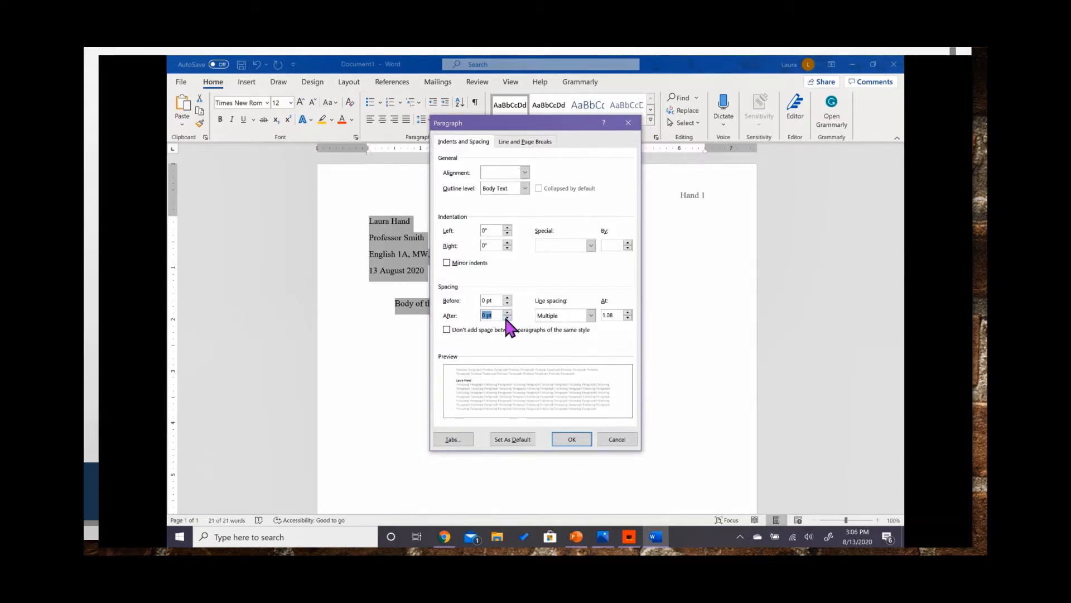
click(590, 316)
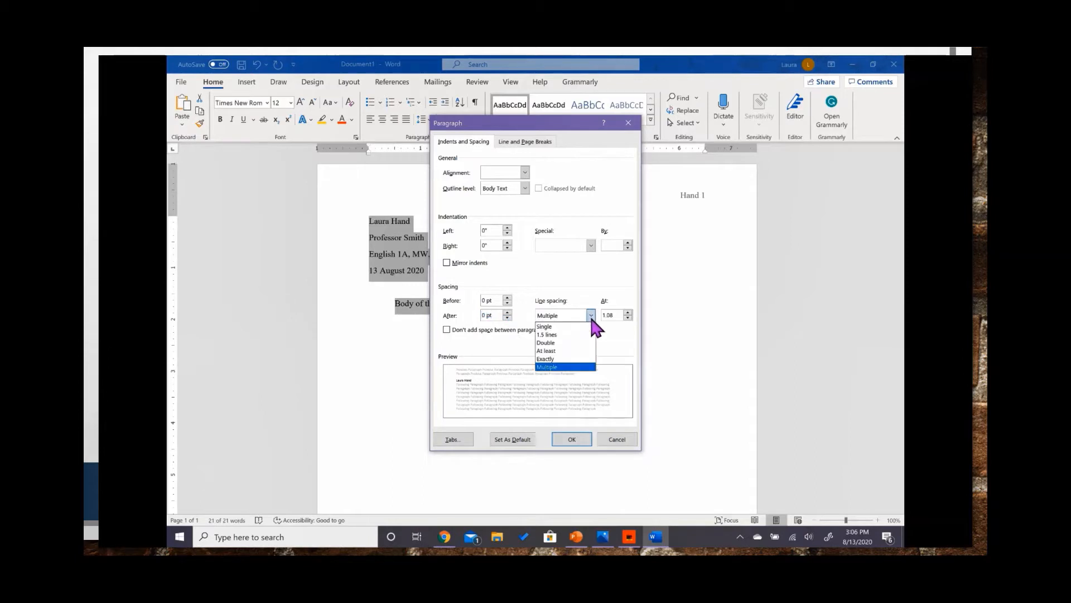
click(590, 341)
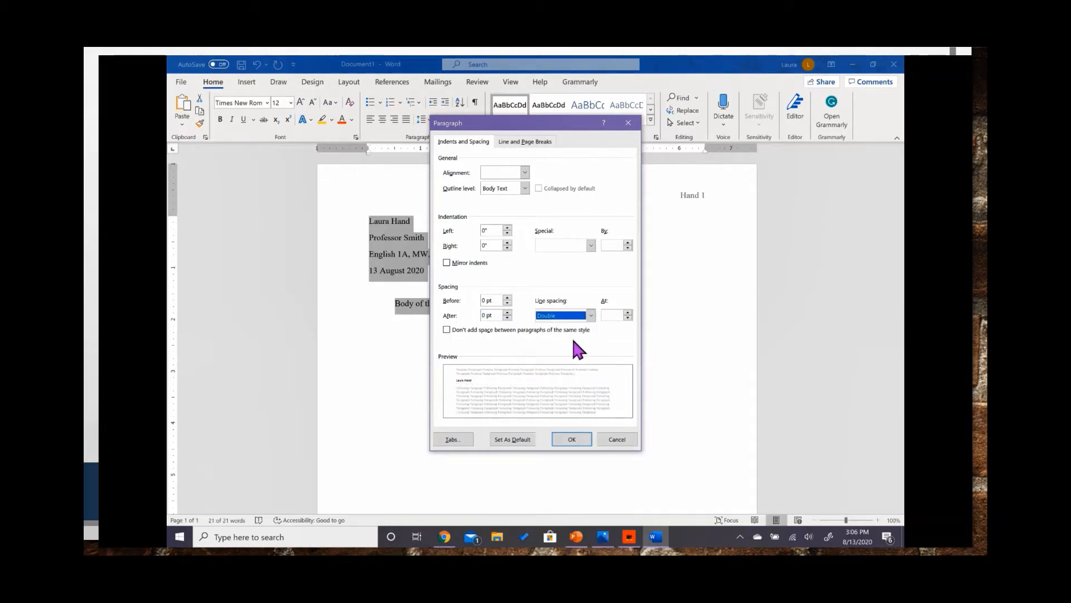
click(447, 329)
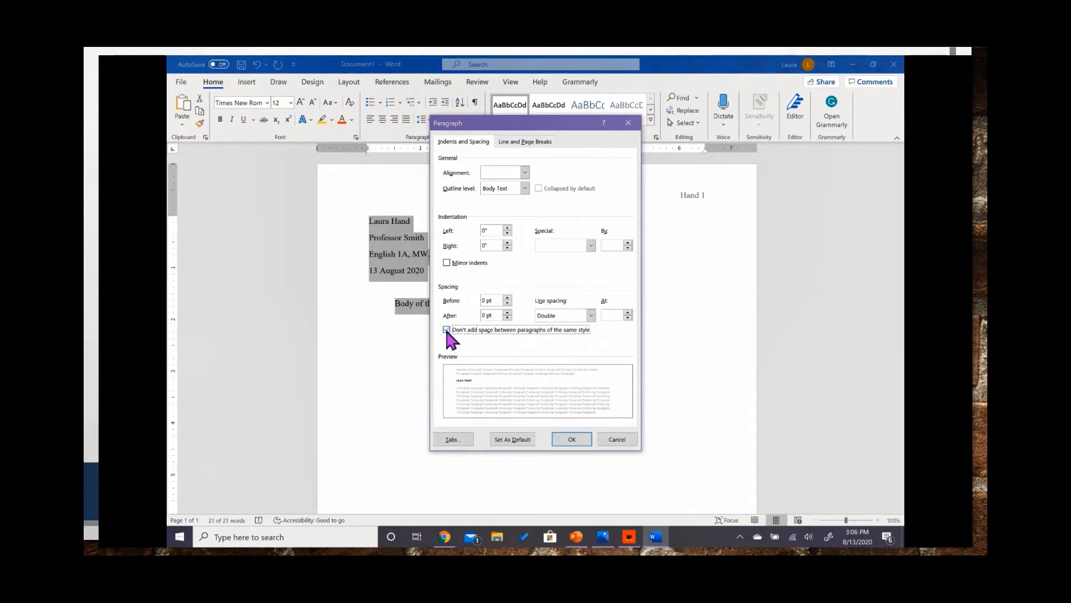
click(563, 441)
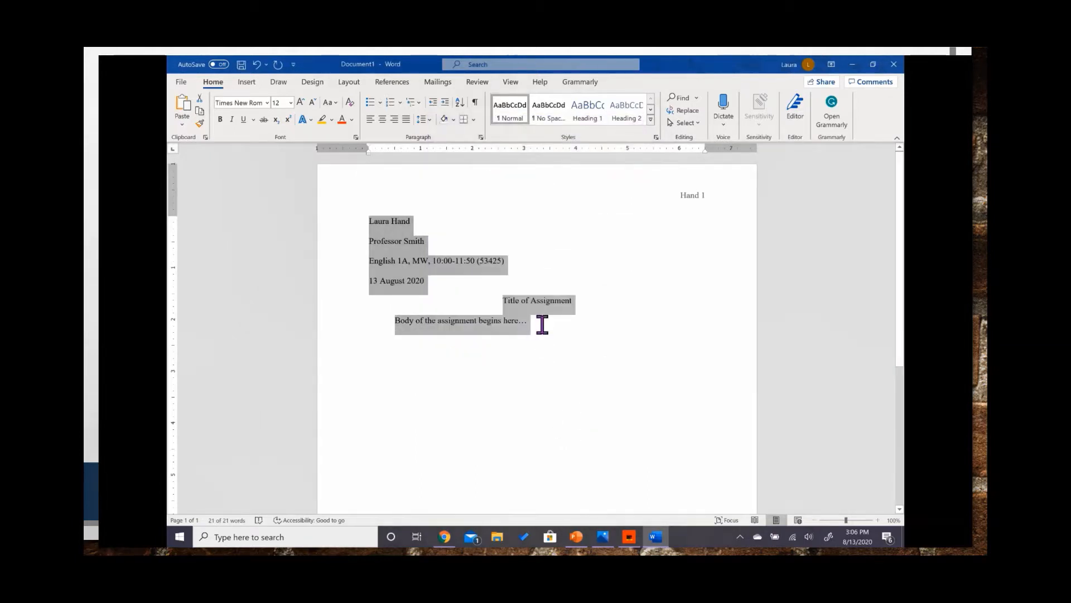
Save the document as 'MLA Template' in the Custom Office Templates folder on this PC.
click(542, 324)
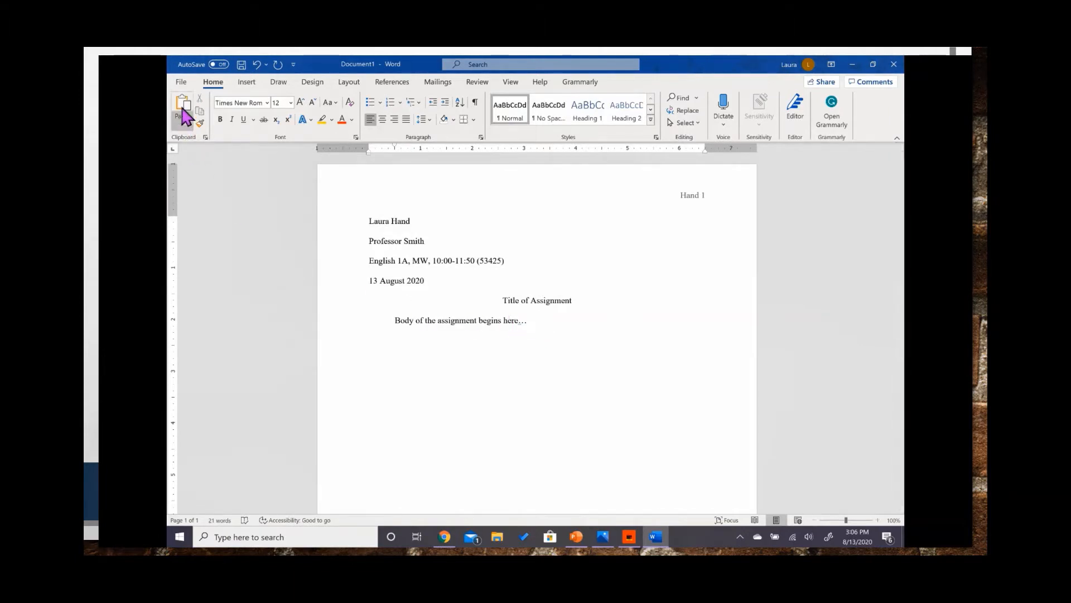
click(182, 84)
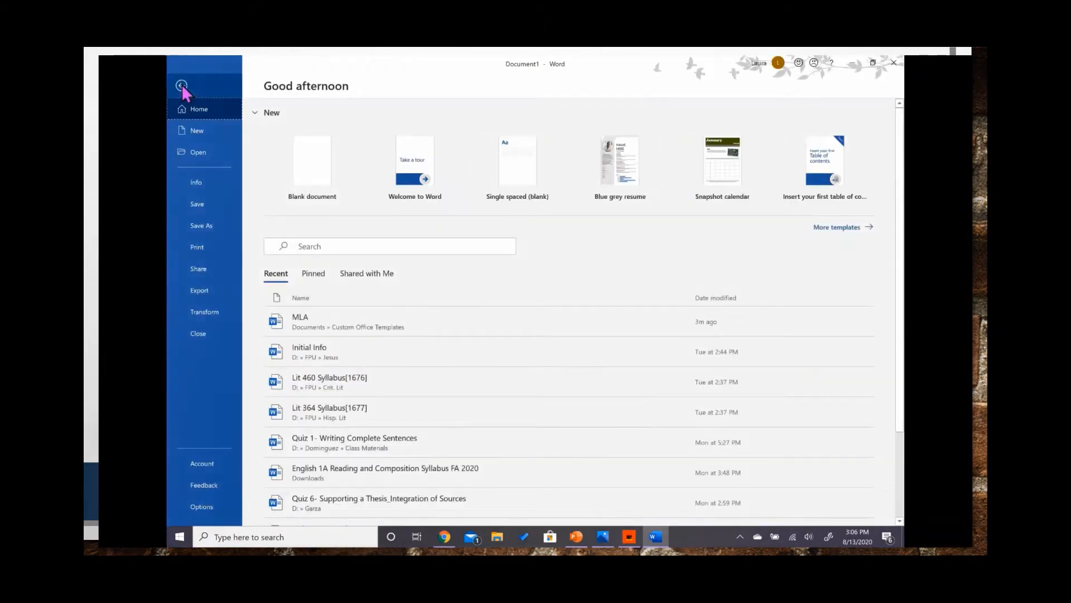
click(222, 227)
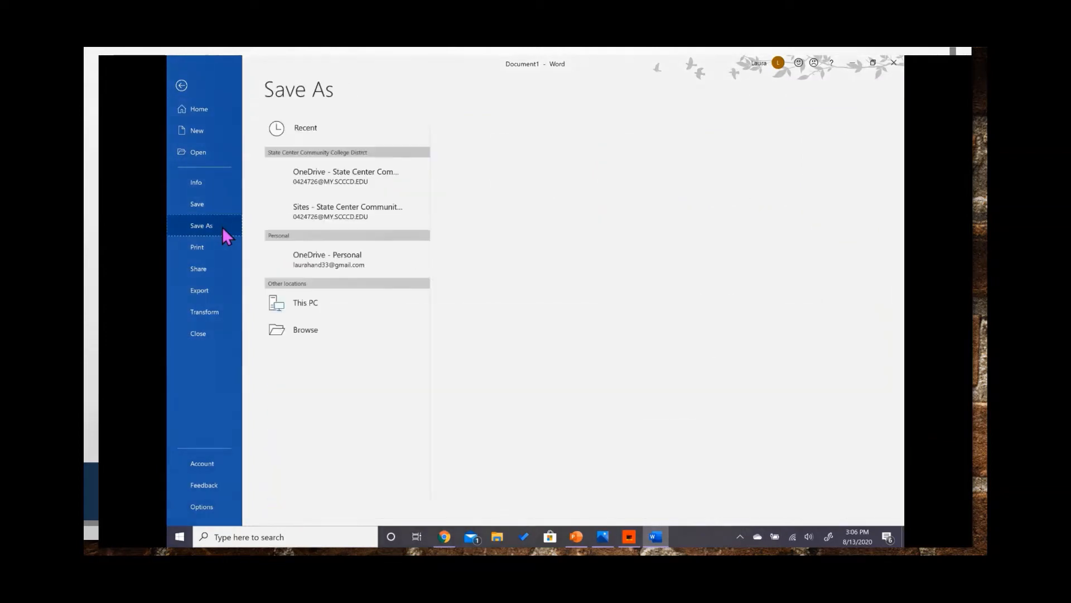
click(342, 307)
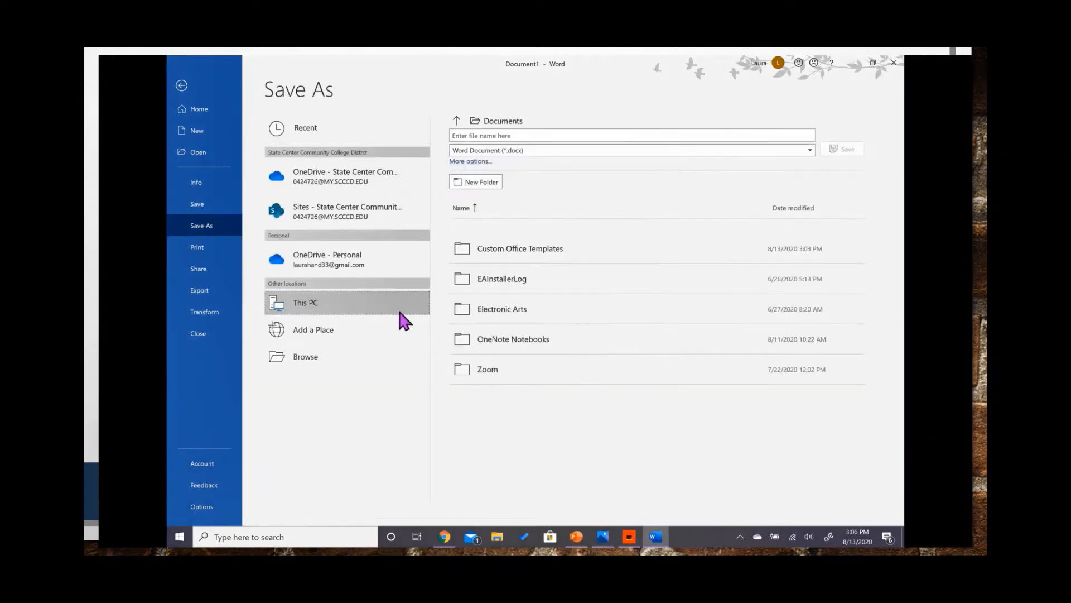
click(531, 247)
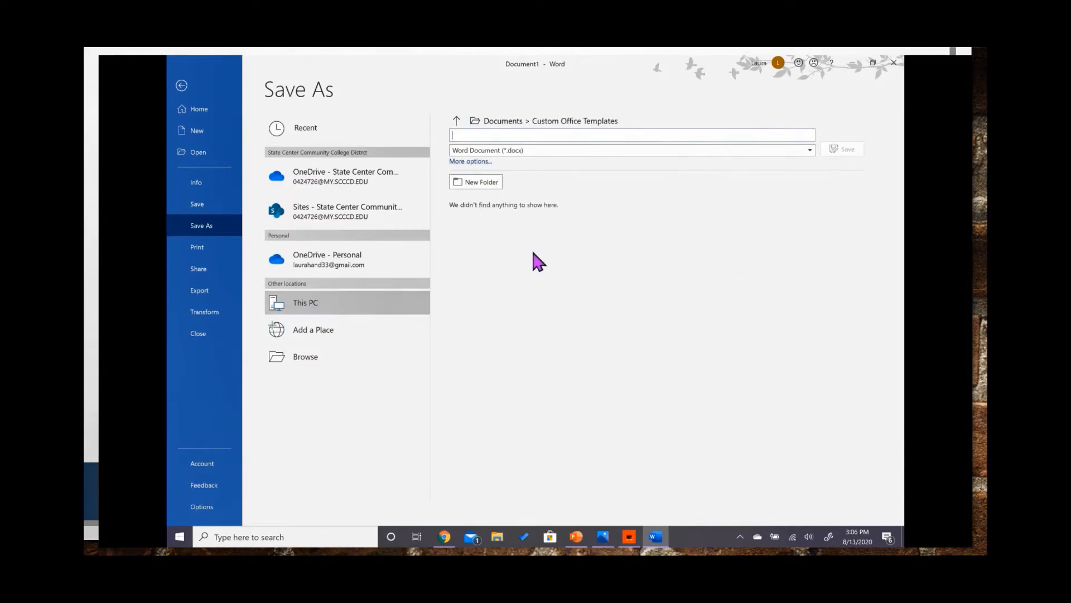
click(521, 136)
text(MLA Template)
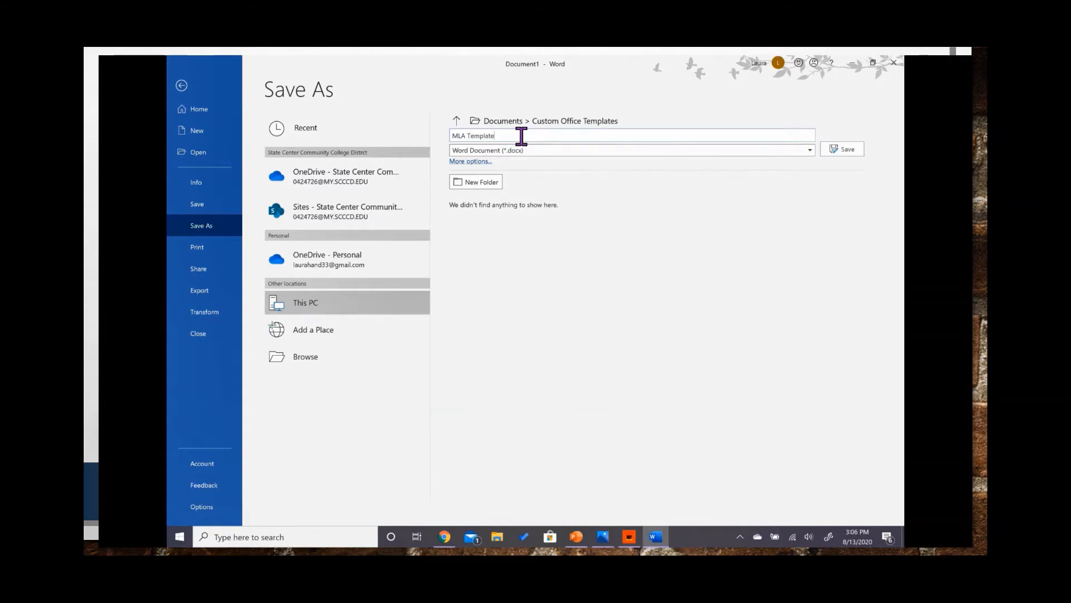
click(845, 149)
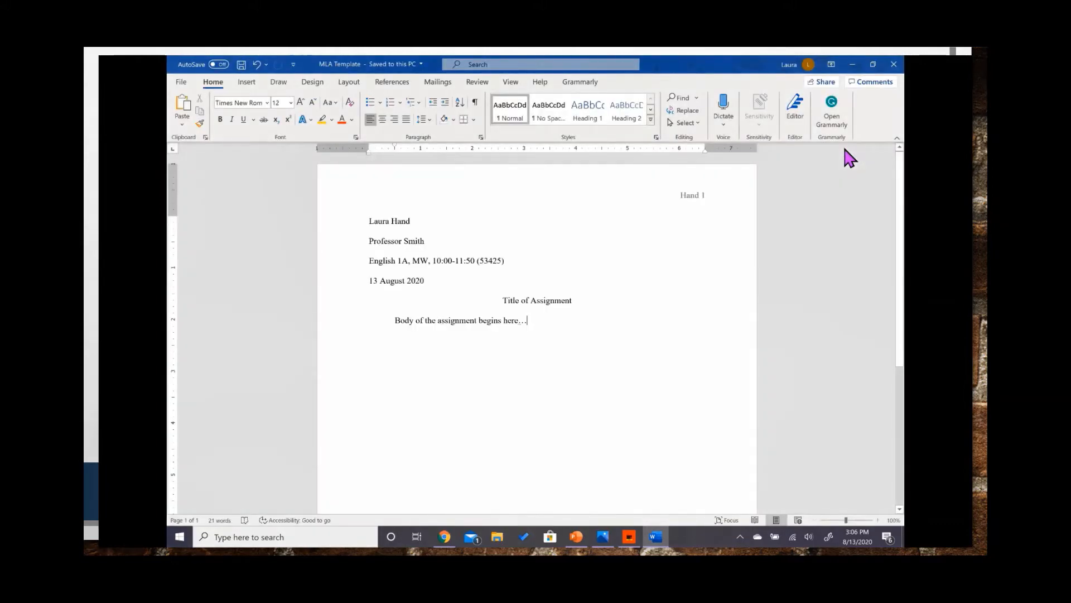
Exit and relaunch Word, then search for and reopen 'MLA Template' from the start screen.
click(896, 64)
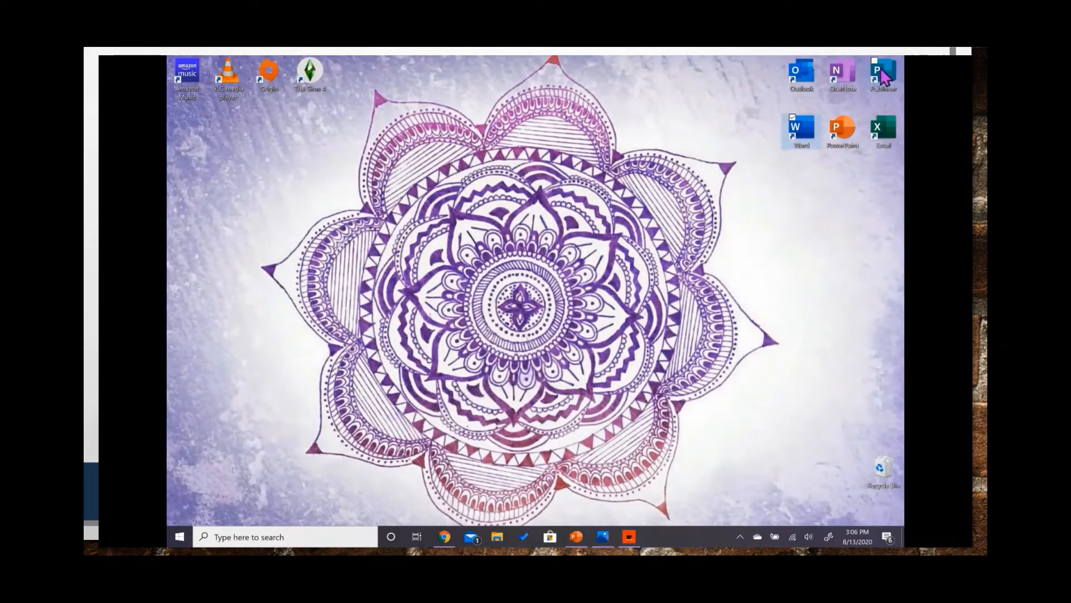
double_click(804, 139)
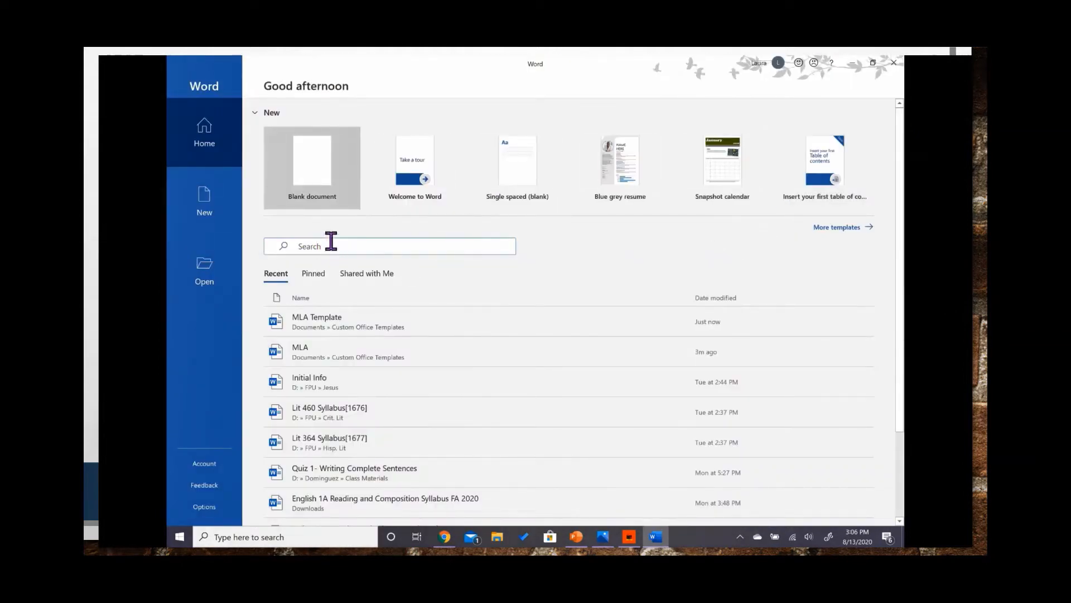
click(334, 245)
text(ML)
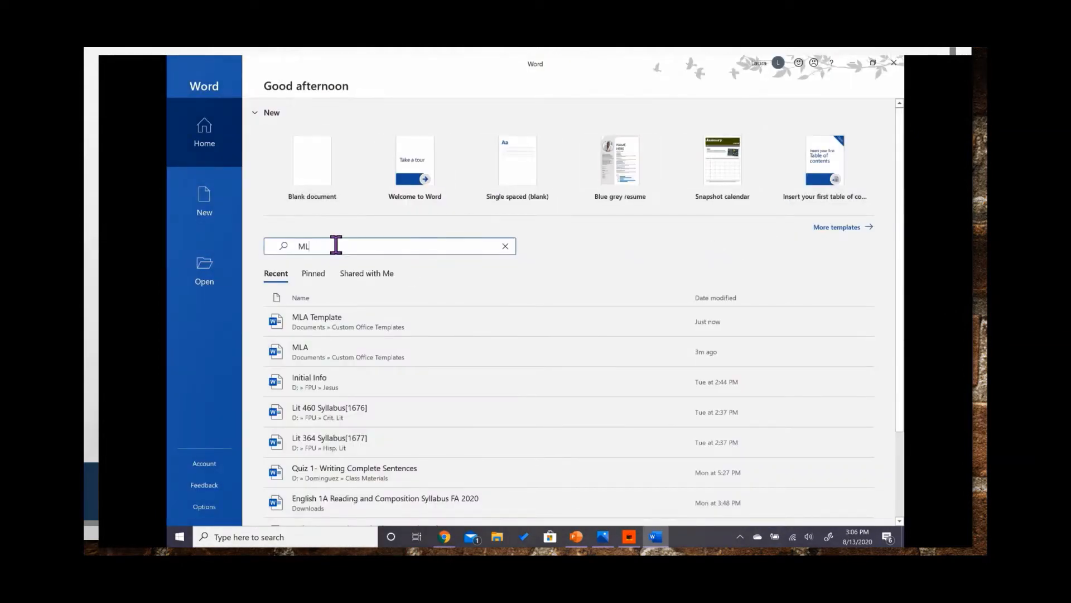
text(A Template)
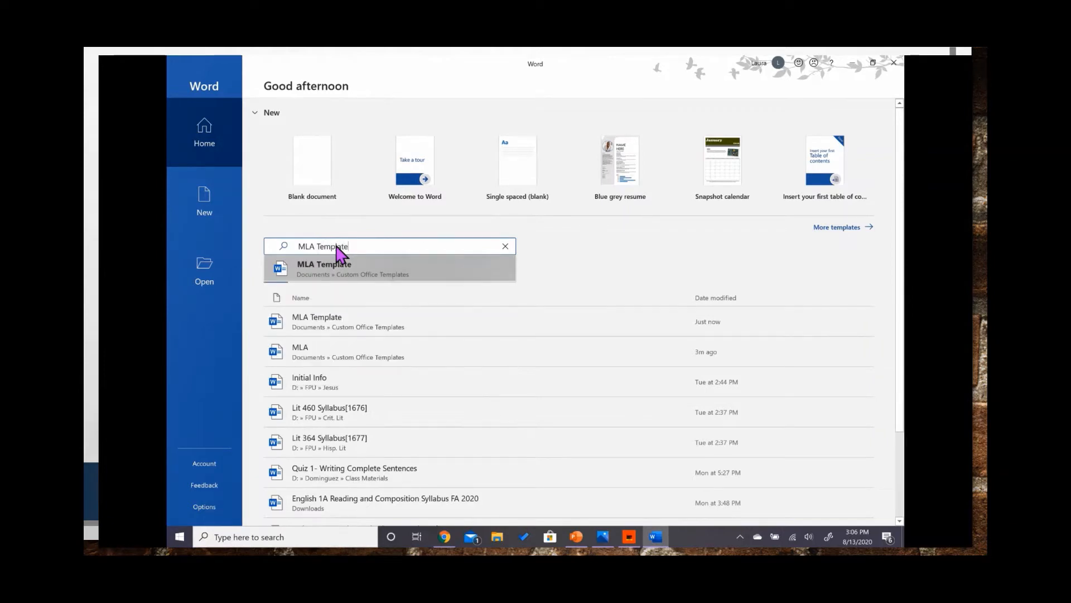
click(339, 262)
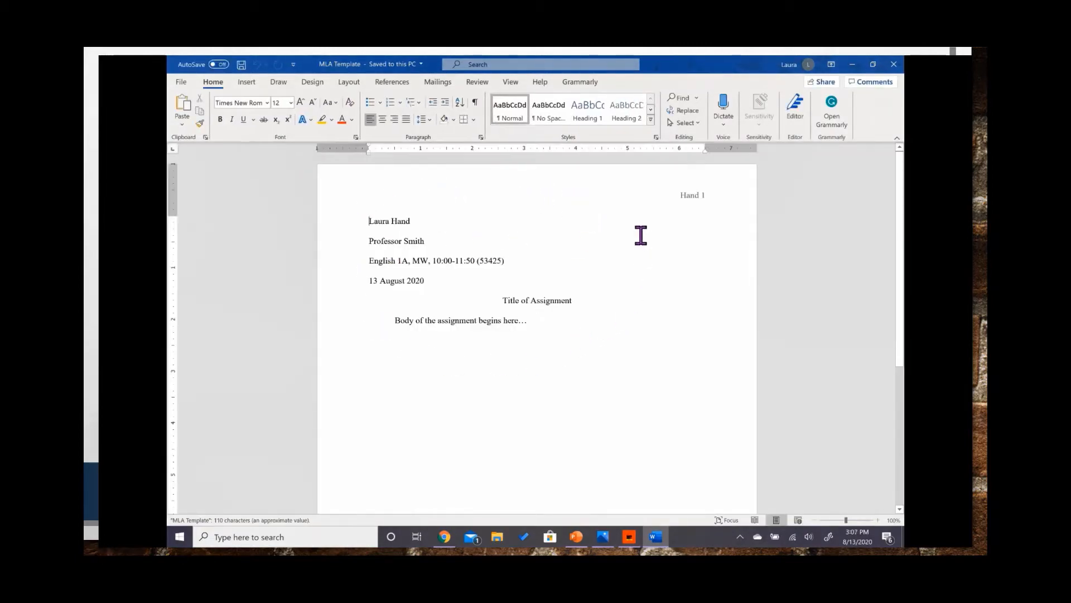
Save a copy named 'Essay One' in the class folder on the SDXC (D:) drive.
click(182, 85)
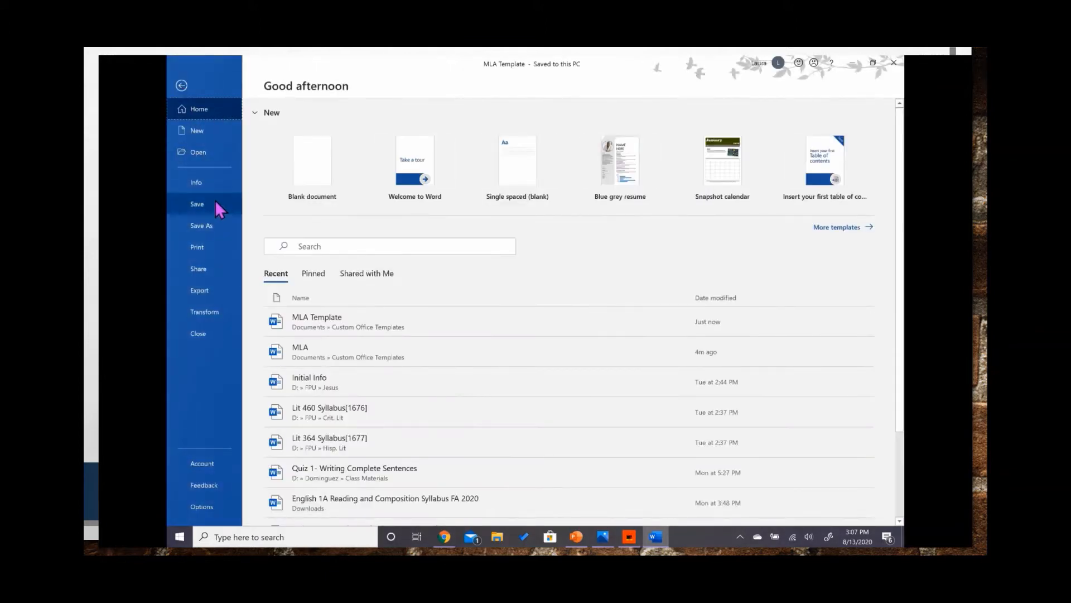
click(206, 227)
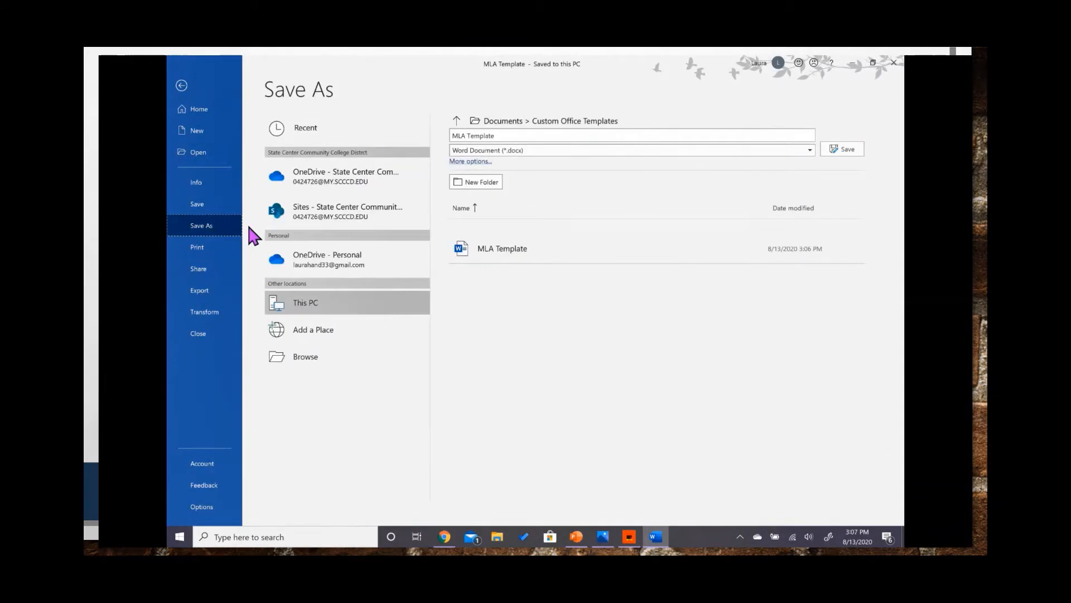
click(313, 357)
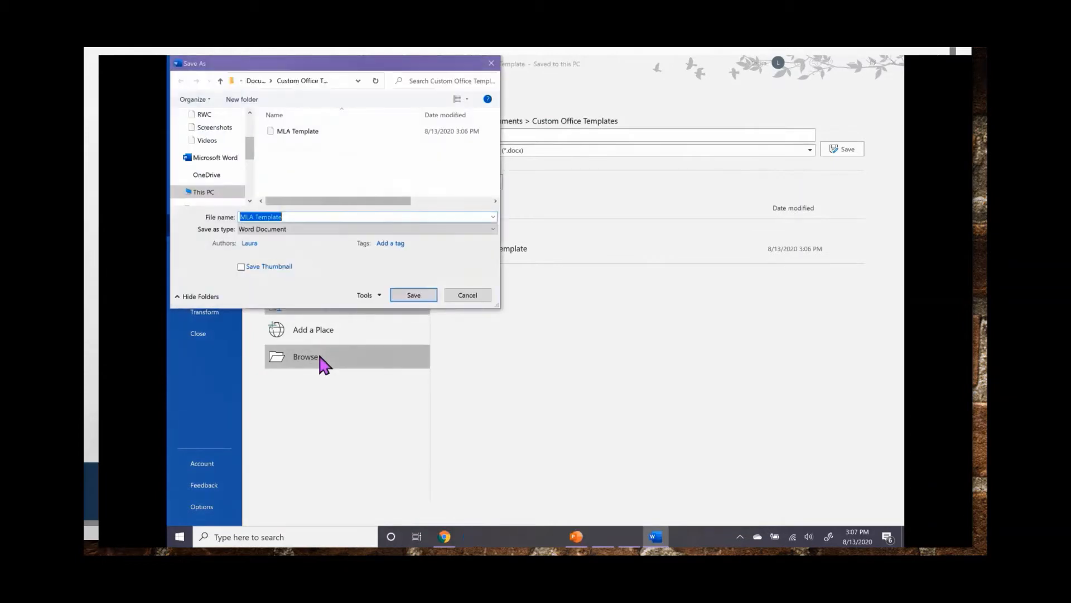
mouse_move(248, 157)
mouse_down()
mouse_move(250, 181)
mouse_move(251, 173)
mouse_up()
click(218, 134)
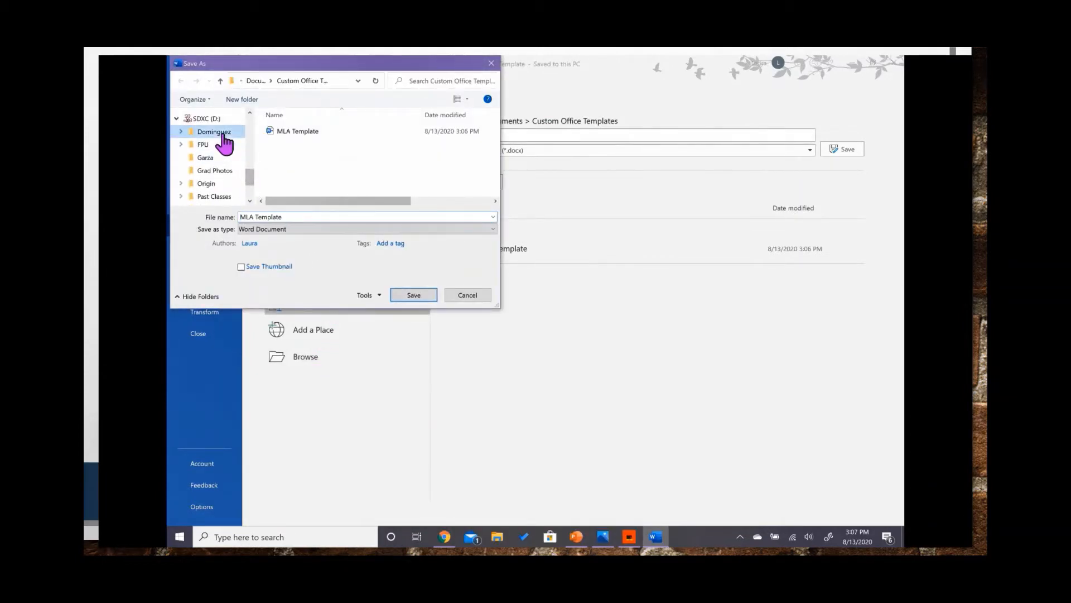
scroll(331, 124, down, 10)
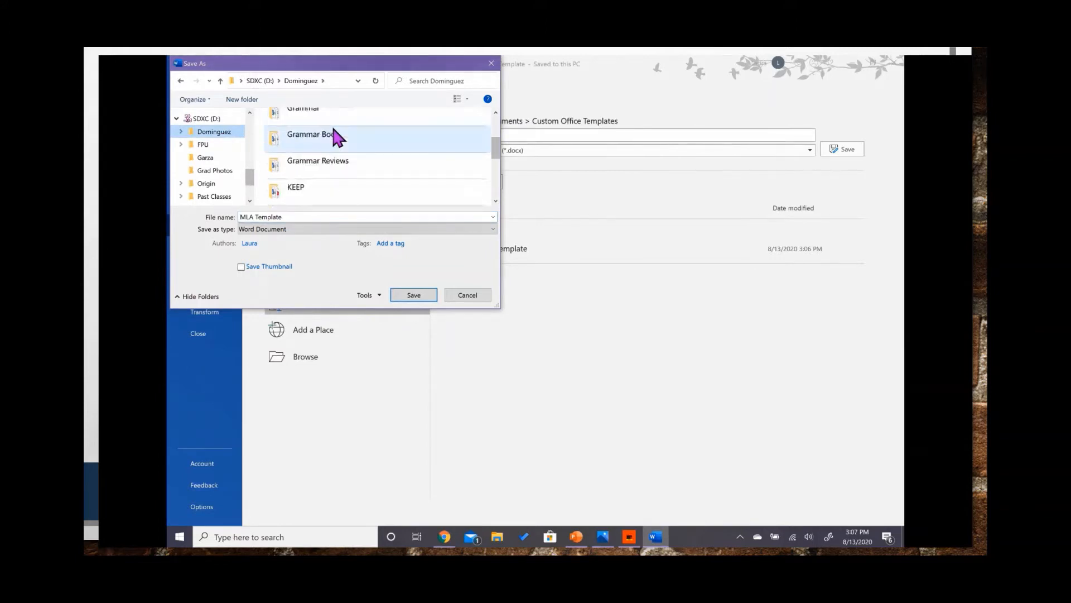
click(304, 215)
text(Es)
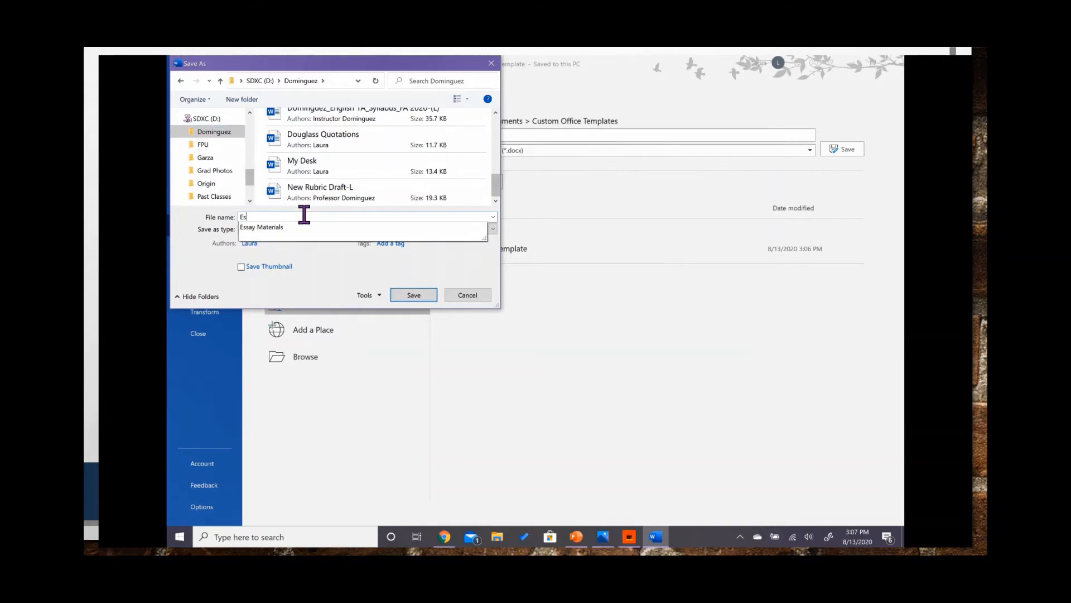
text(say On)
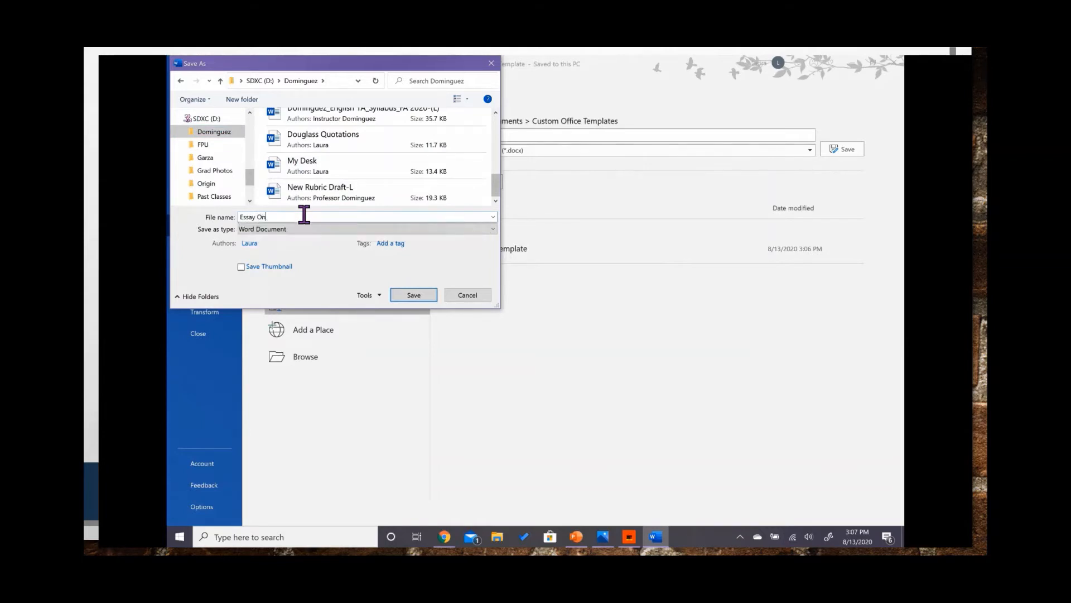
text(e)
click(399, 298)
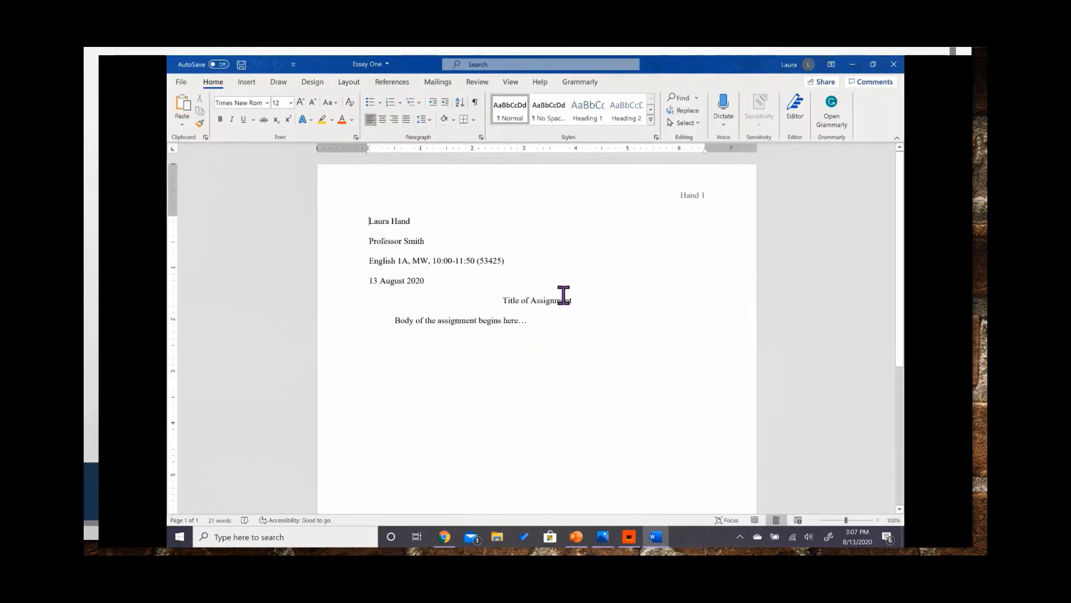
Replace 'Title of Assignment' with 'Essay One: On Great Writing' and save the essay.
drag(580, 304, 502, 304)
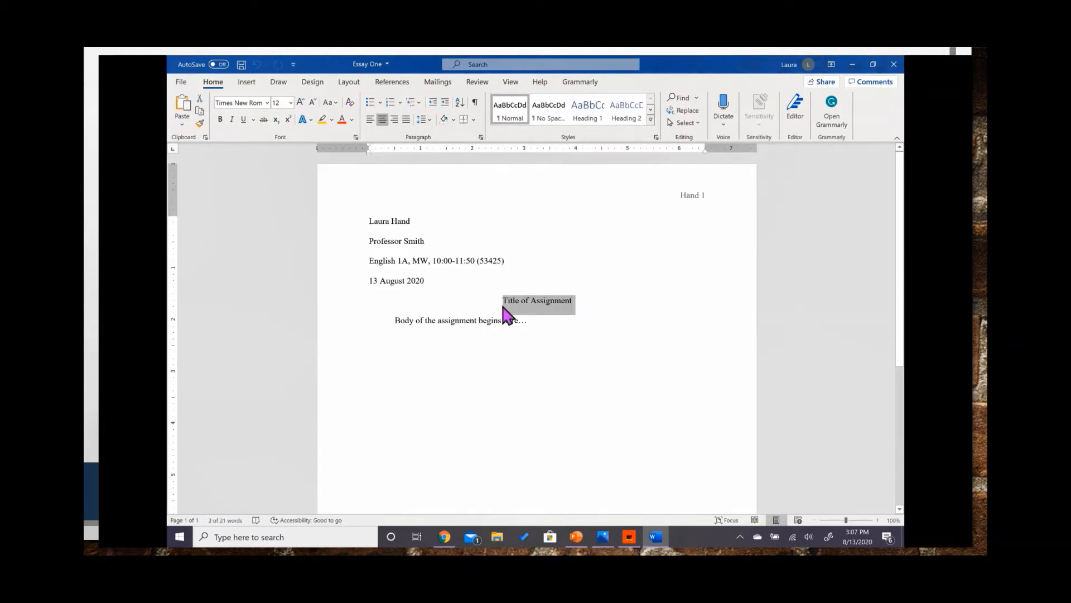
text(Essay )
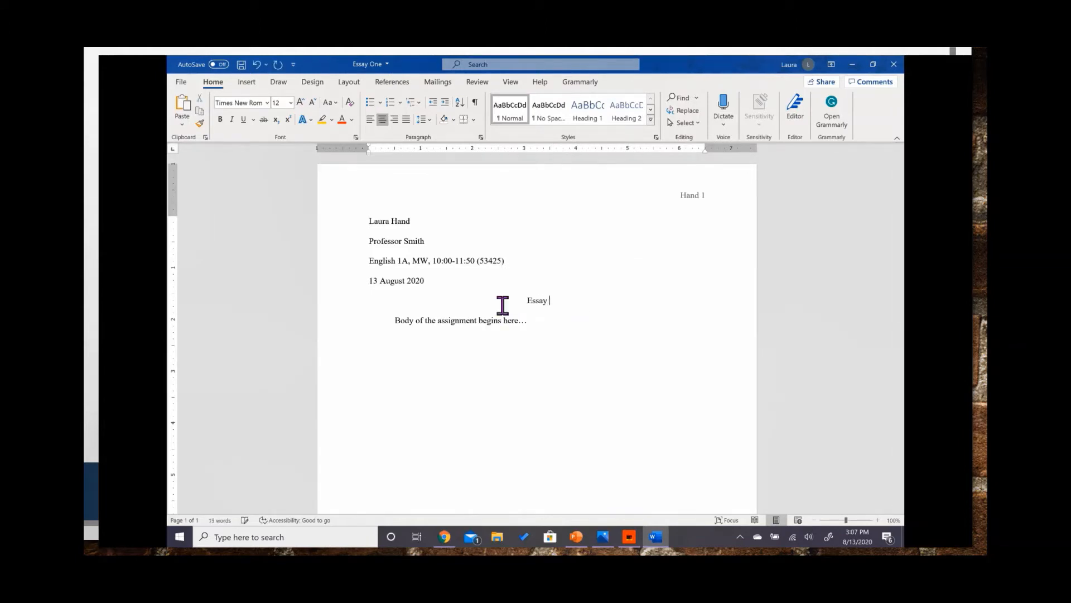
text(One: On Grea)
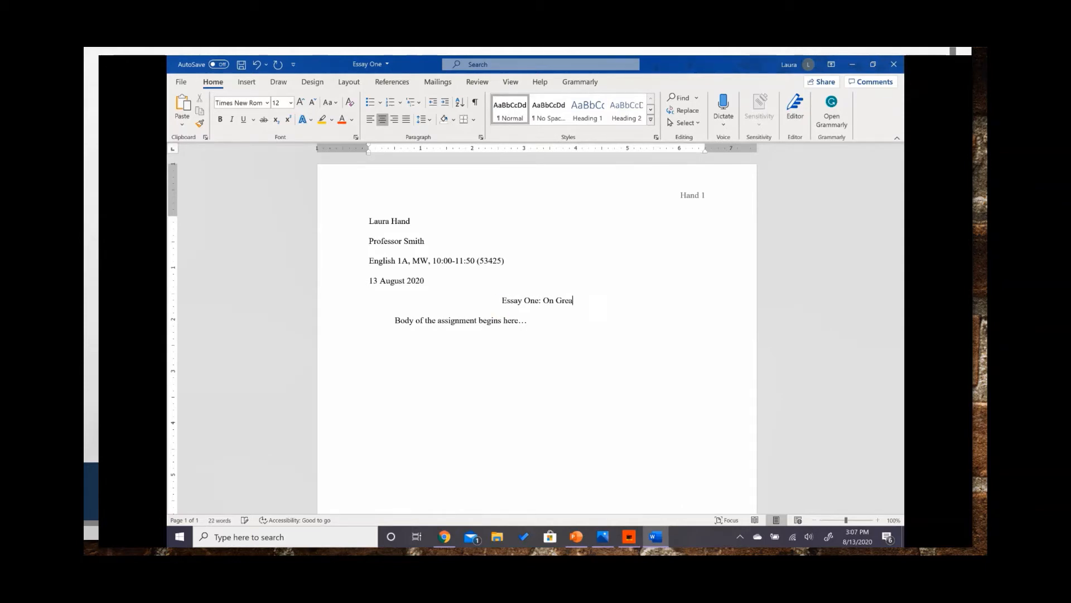
text(t Writing)
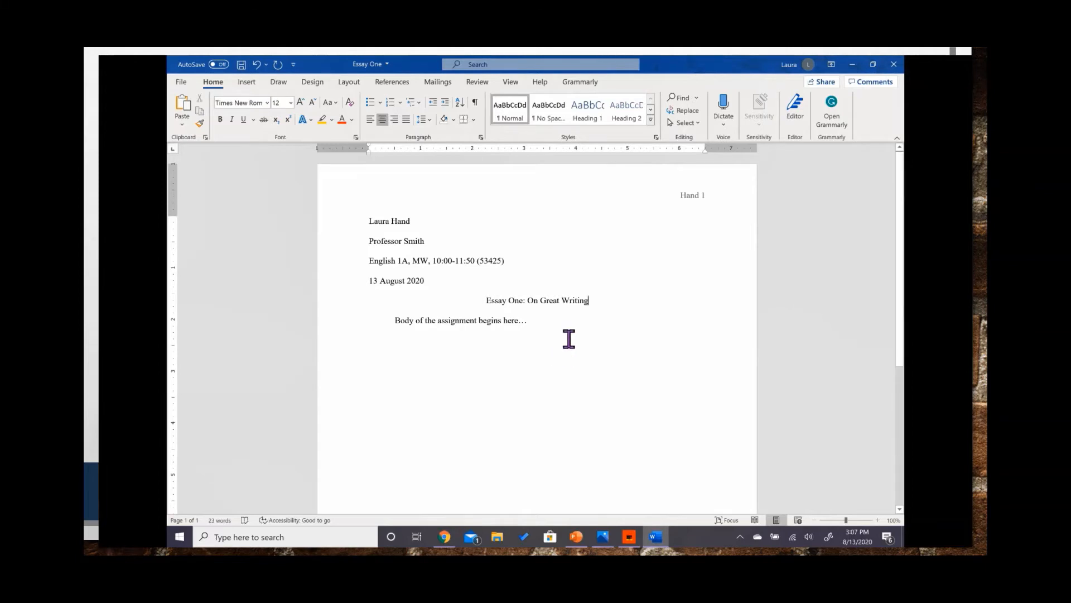
click(568, 336)
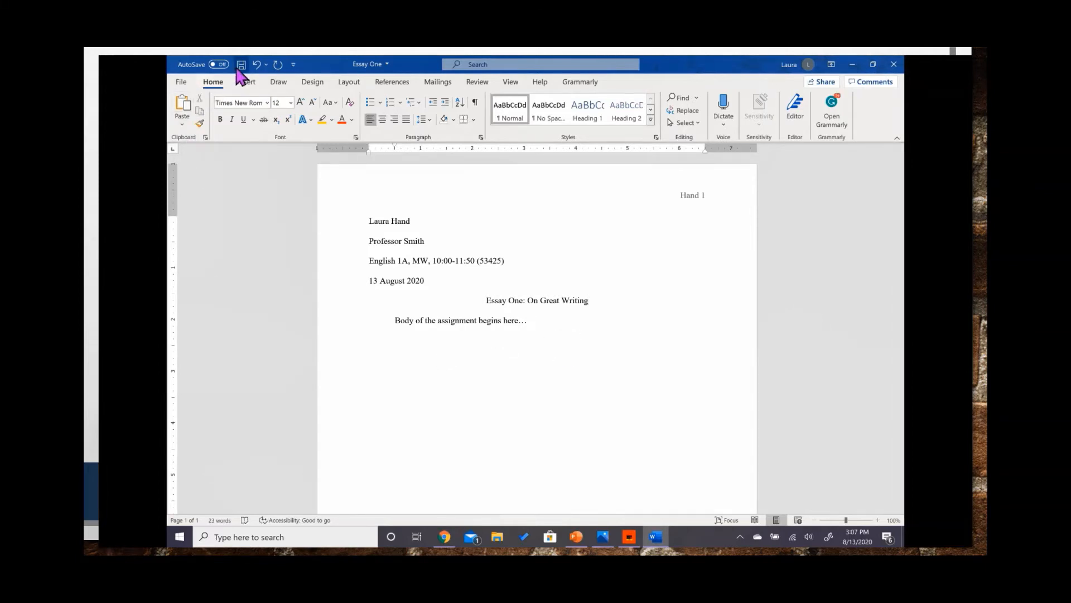
click(241, 64)
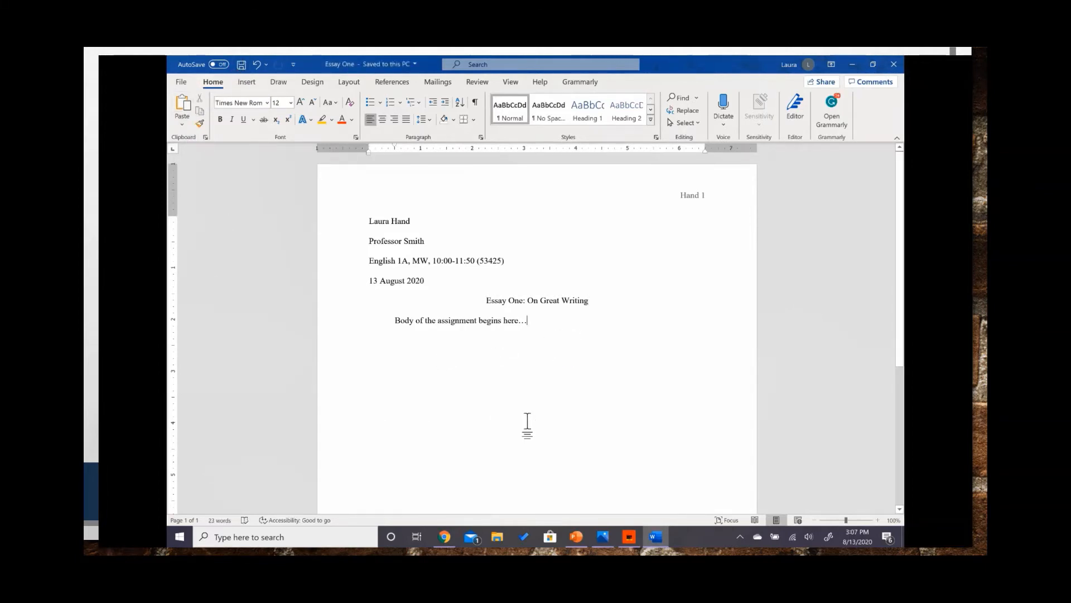